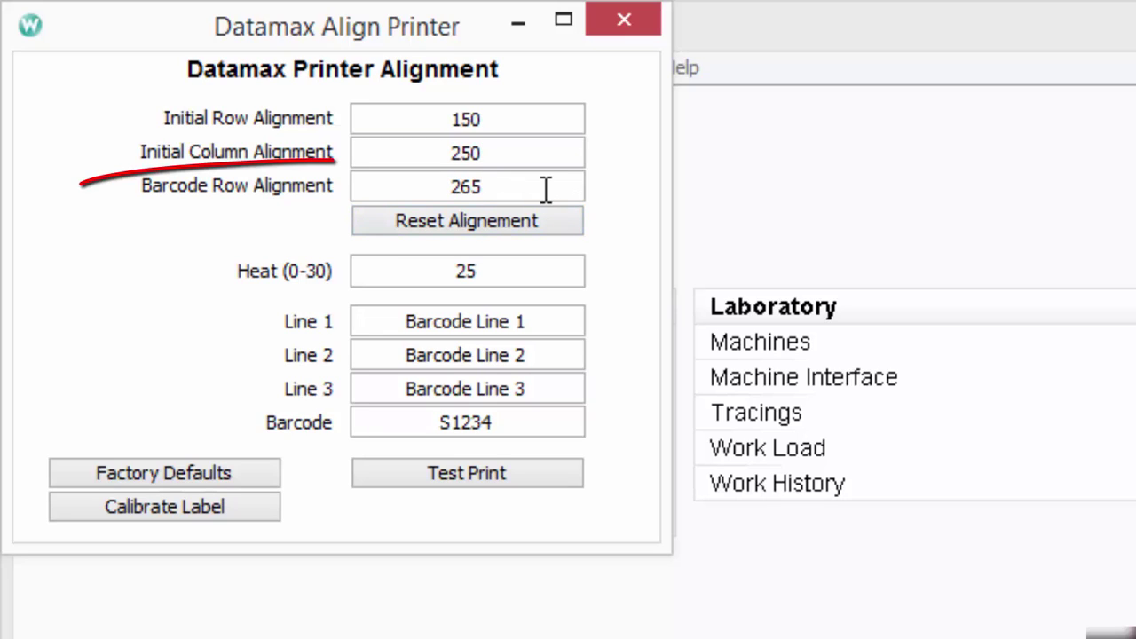
click(546, 187)
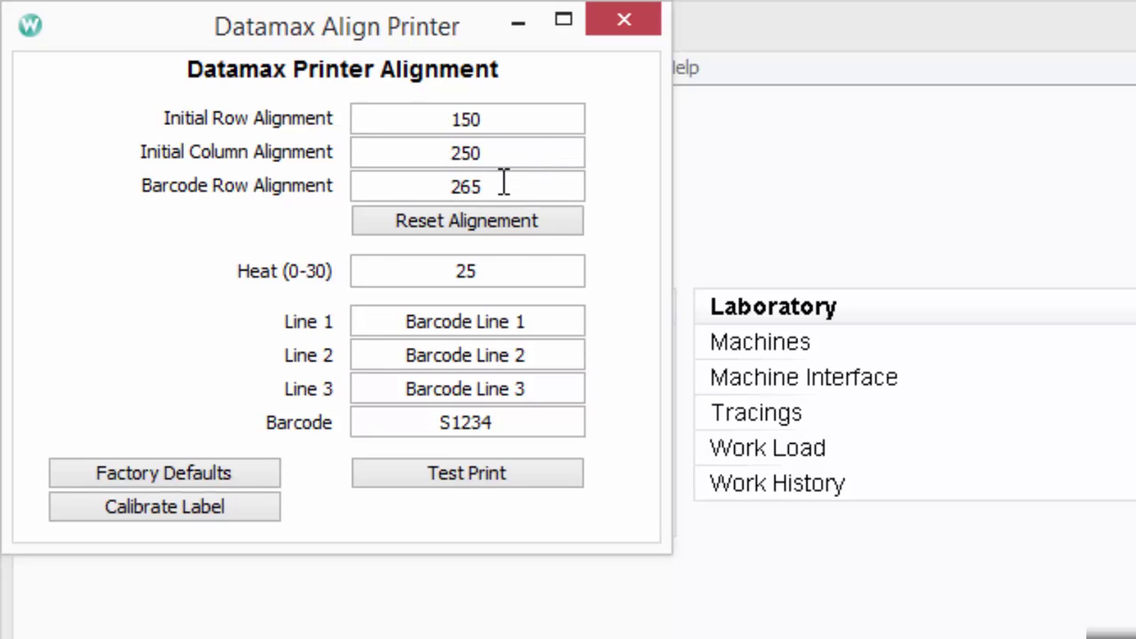
double_click(446, 185)
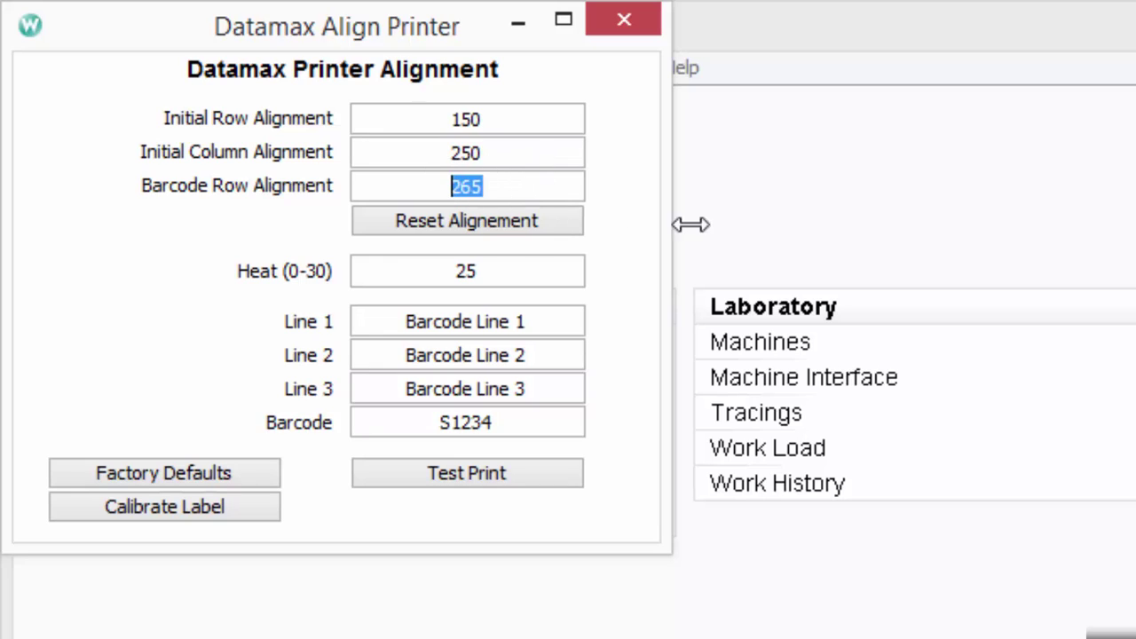
text(235)
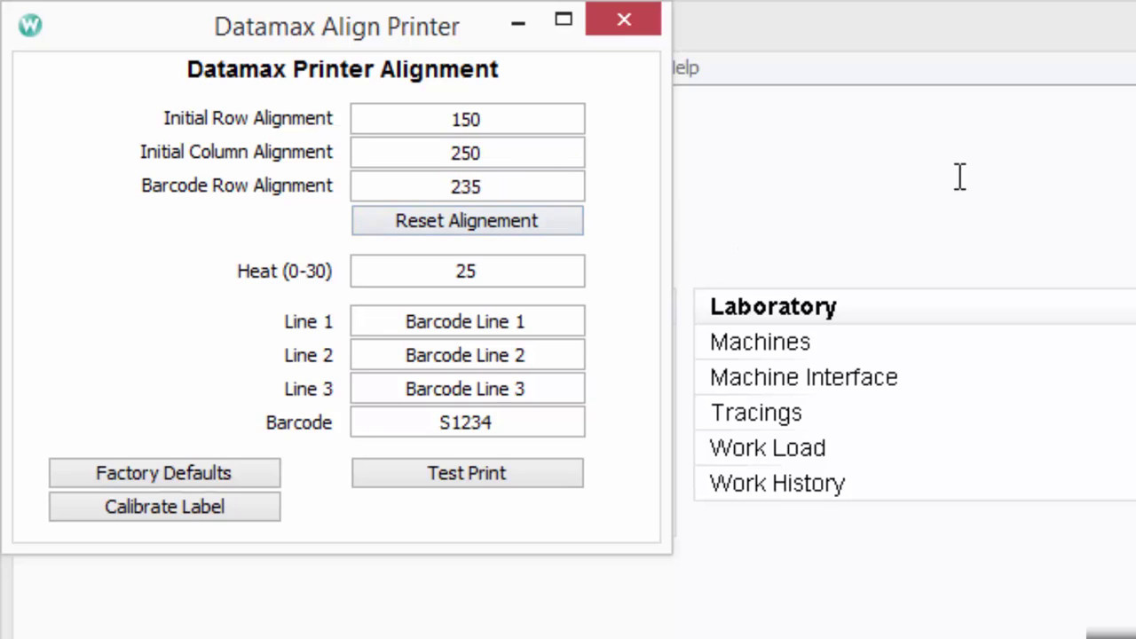
drag(548, 185, 326, 184)
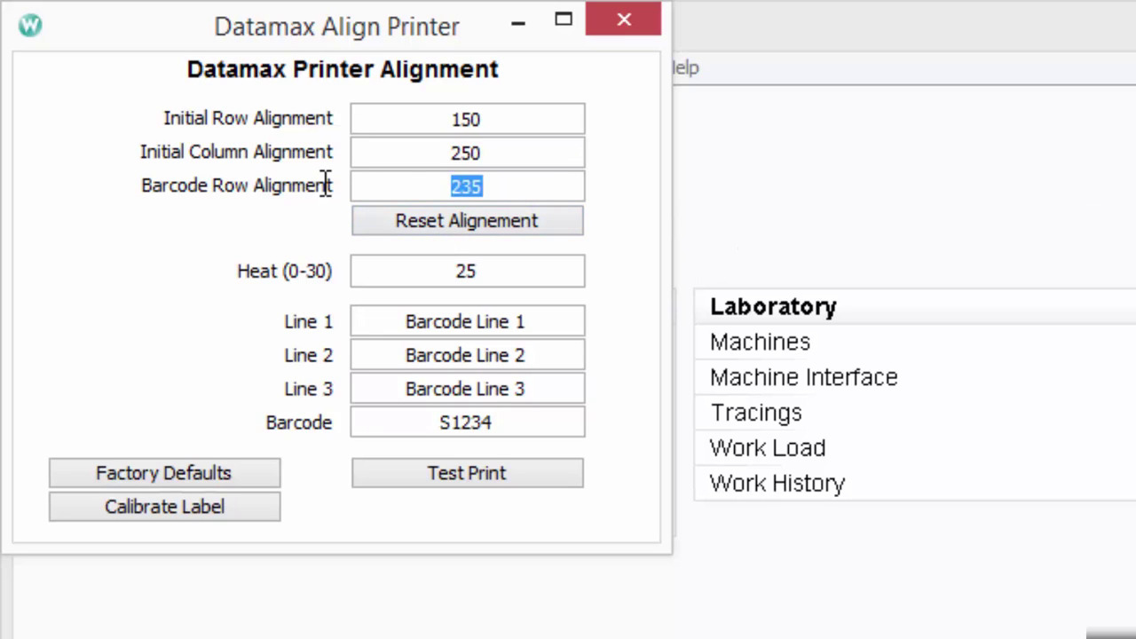
text(295)
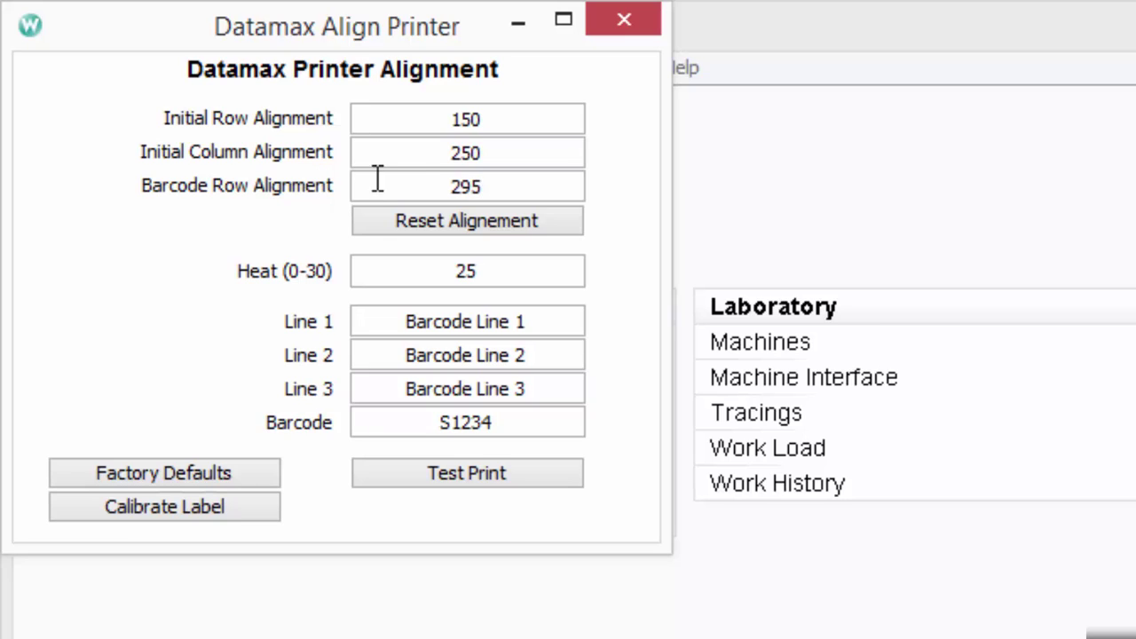
drag(502, 186, 420, 185)
text(265)
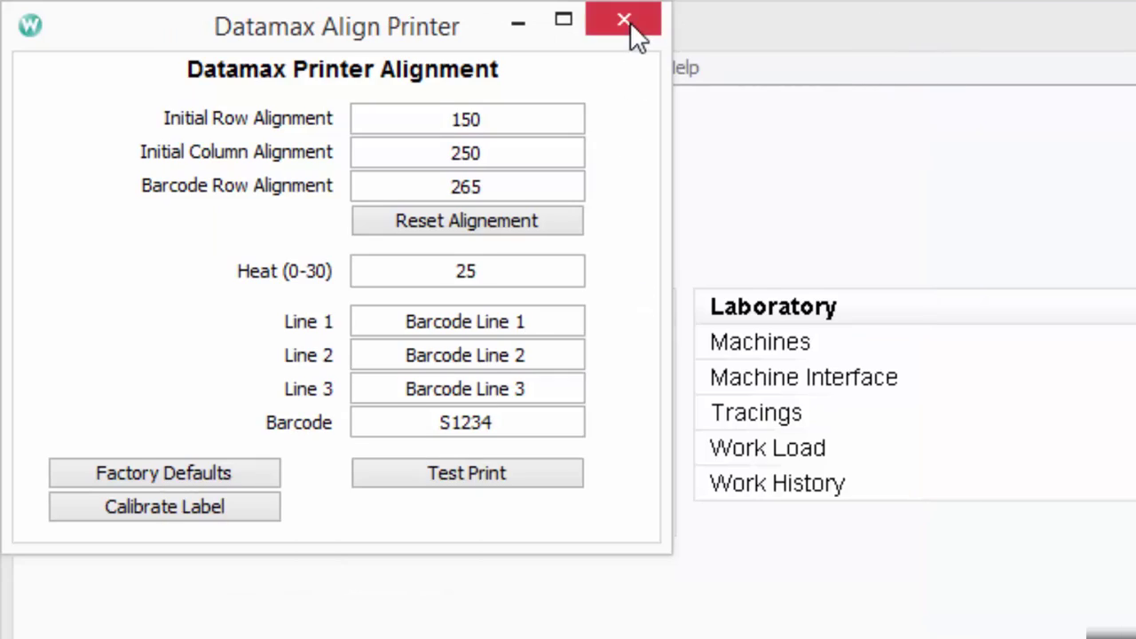
Close the Datamax Align Printer dialog
click(629, 21)
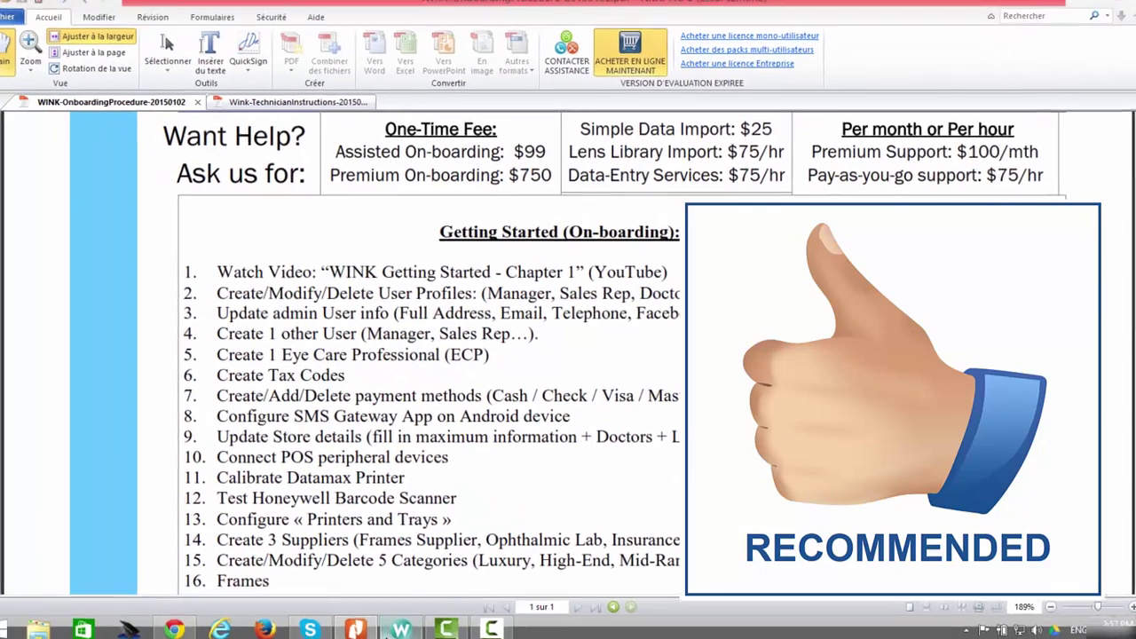
Switch from the onboarding checklist PDF back to Wink's main screen
click(409, 627)
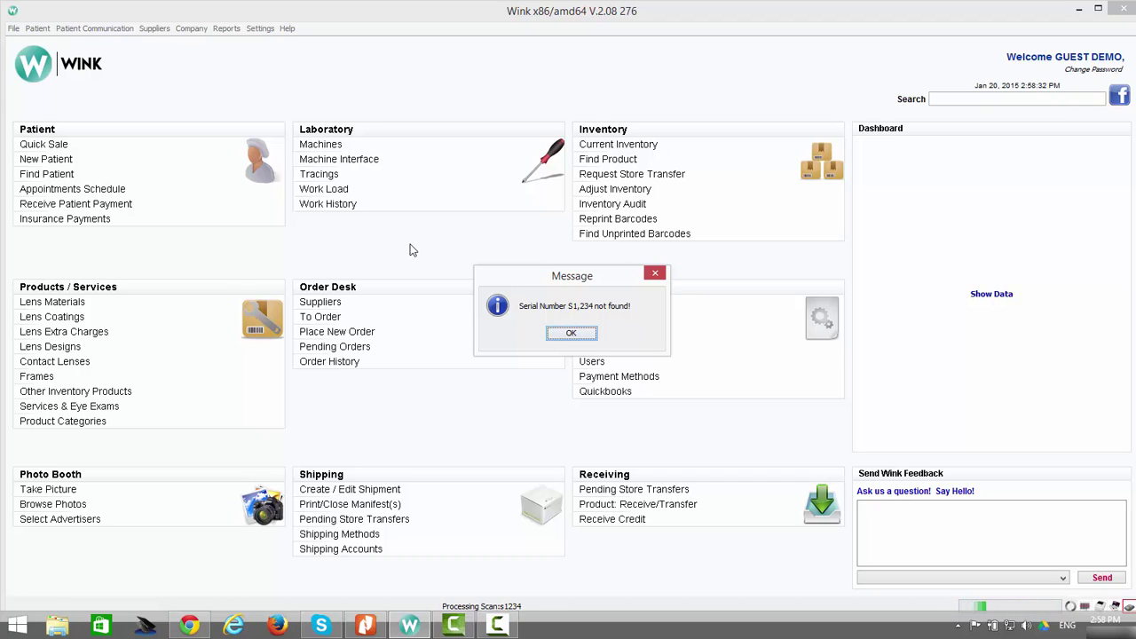
Dismiss the 'Serial Number S1,234 not found!' message box
click(654, 272)
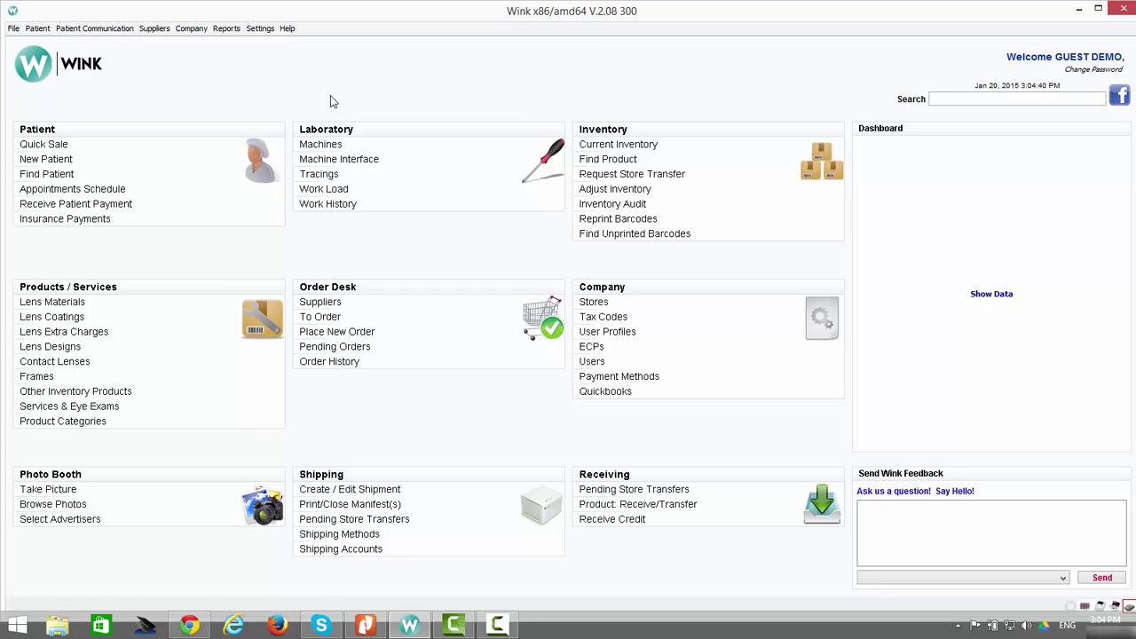
Open Printer and Trays from Wink's Settings menu
click(261, 29)
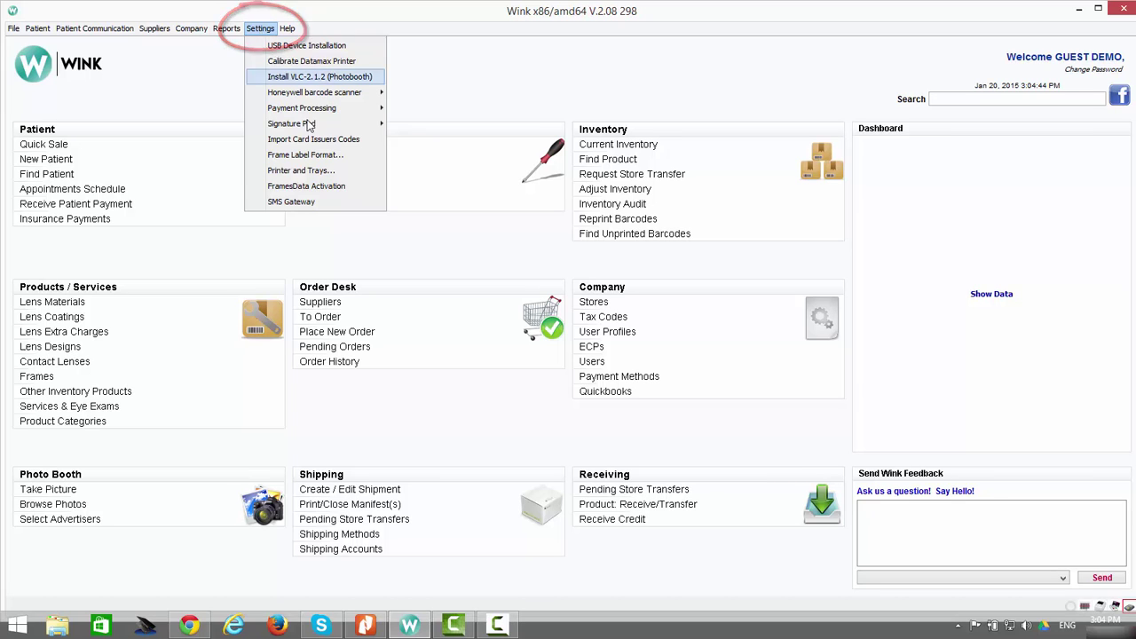
click(355, 173)
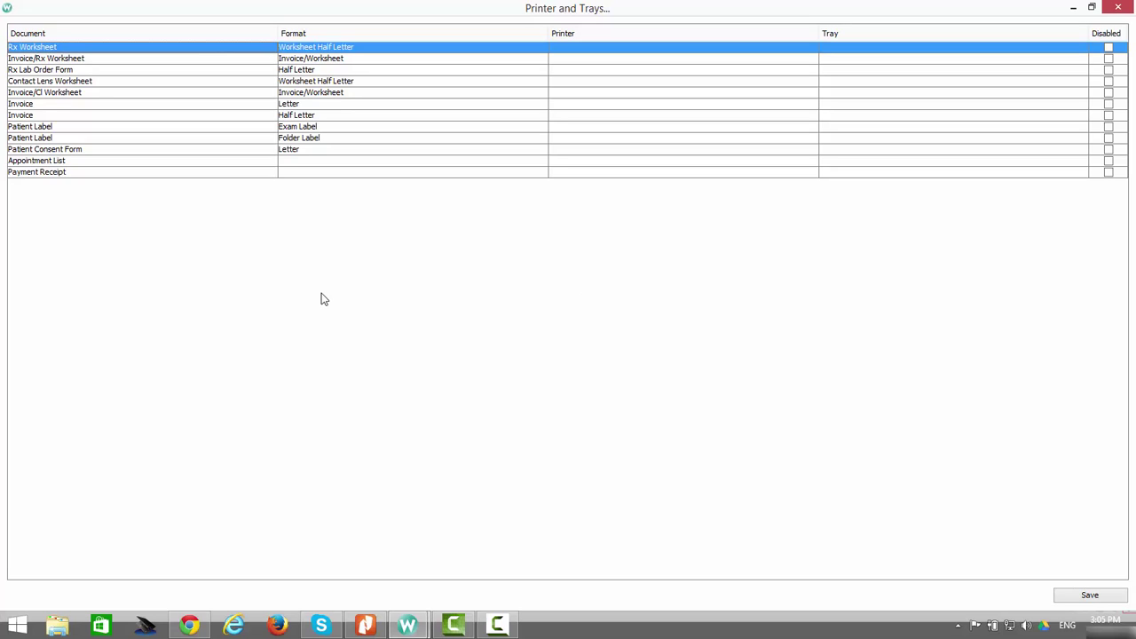
Assign HP LaserJet 400 M401 to Rx Worksheet, Invoice/Rx Worksheet (Tray 2) and Rx Lab Order Form
click(617, 54)
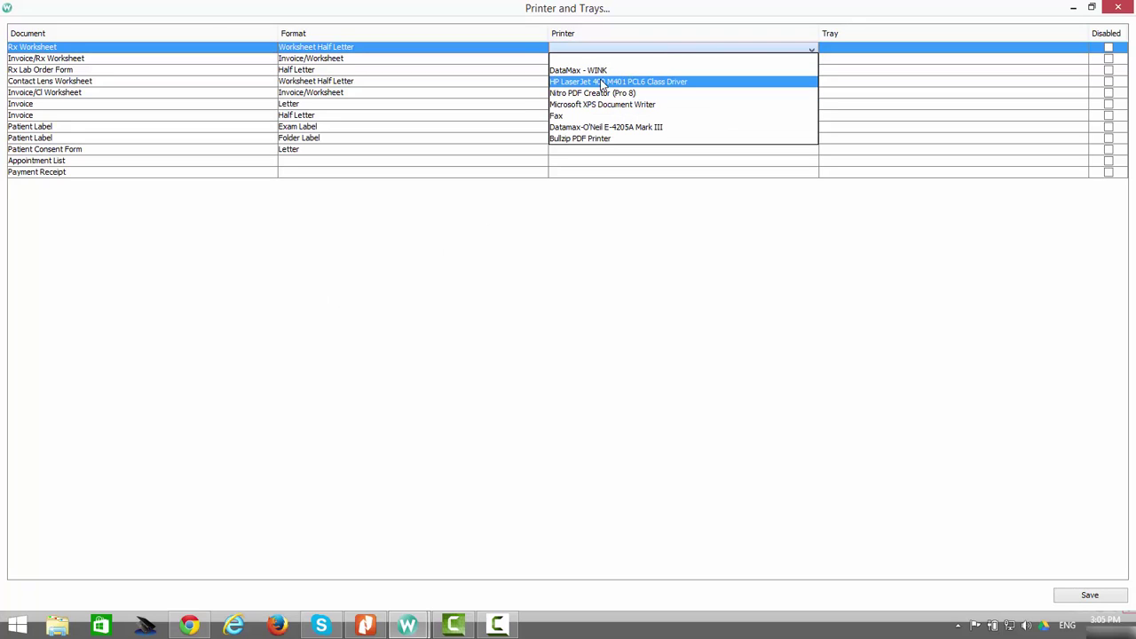
click(601, 81)
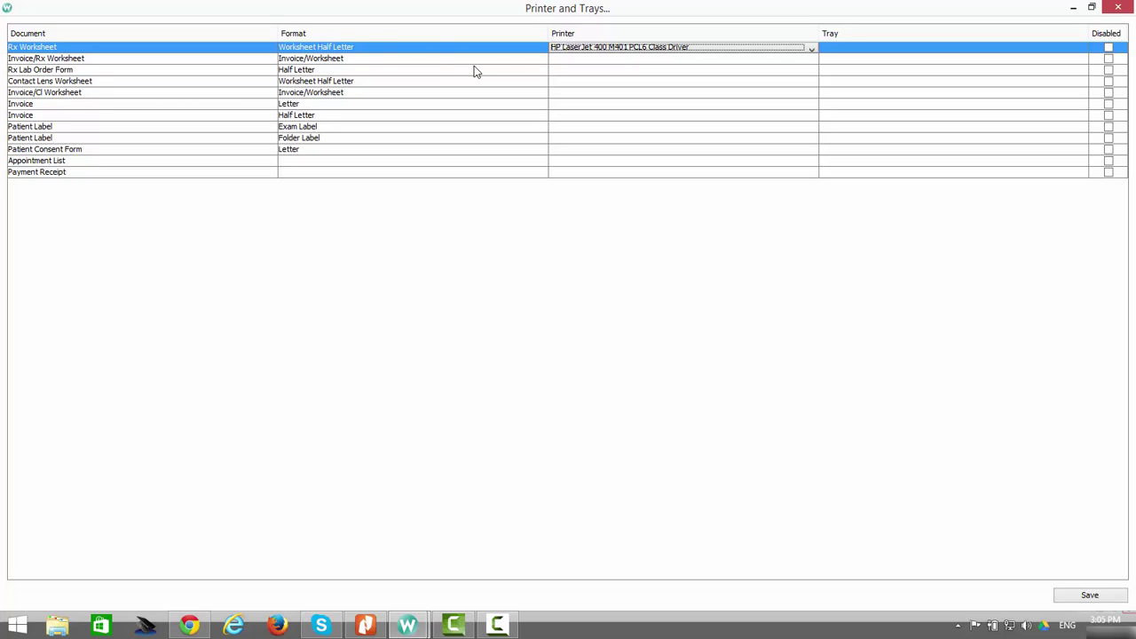
click(637, 60)
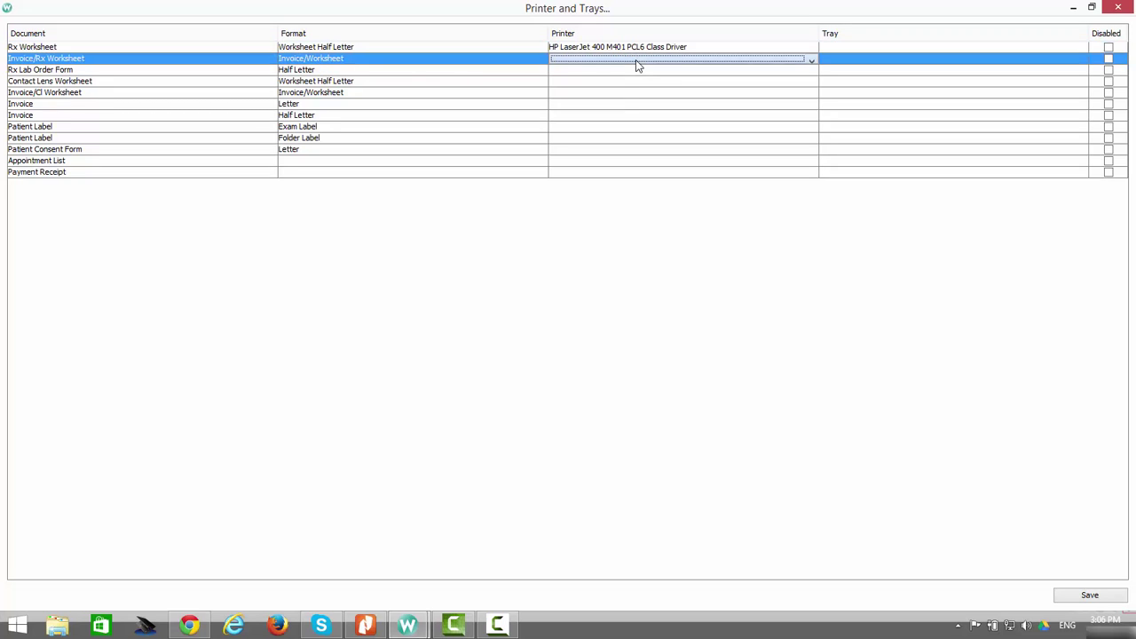
click(637, 65)
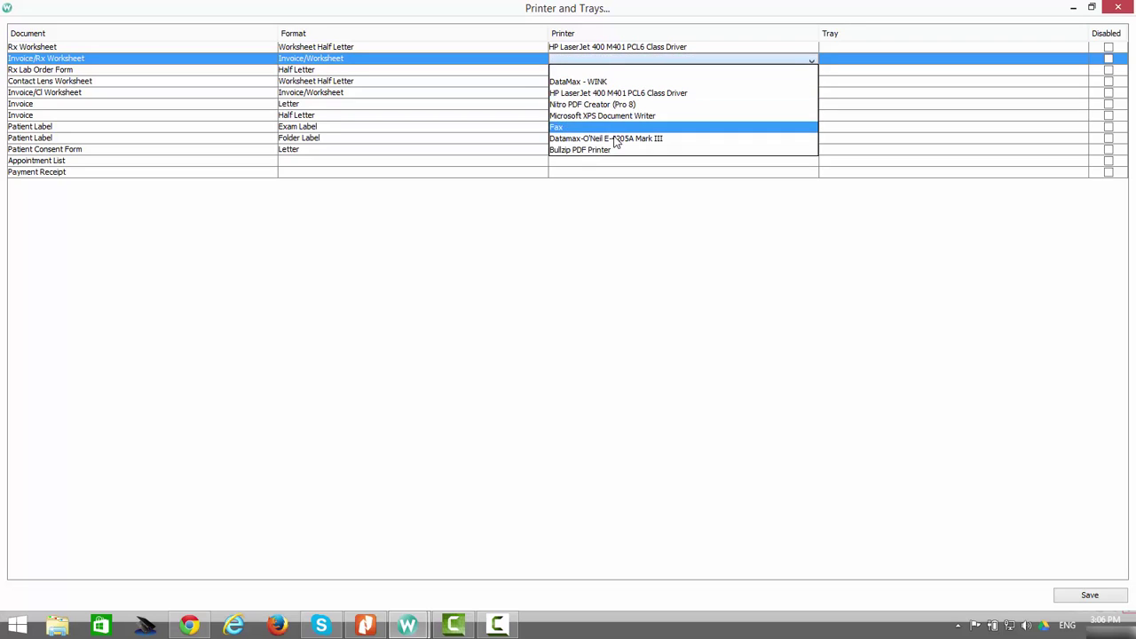
click(596, 93)
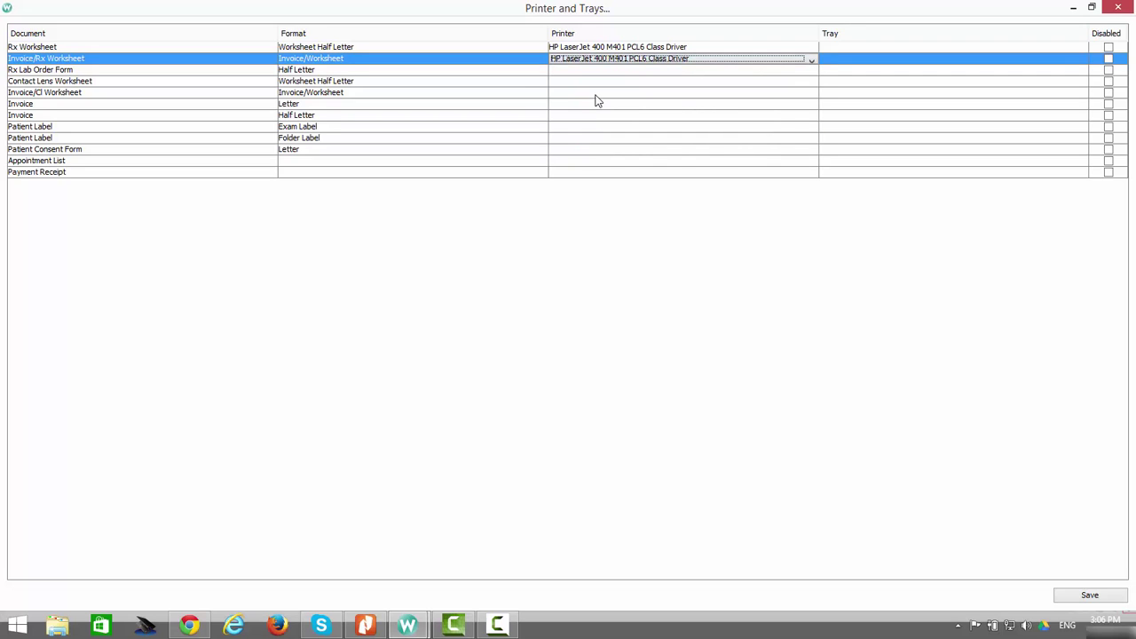
click(873, 61)
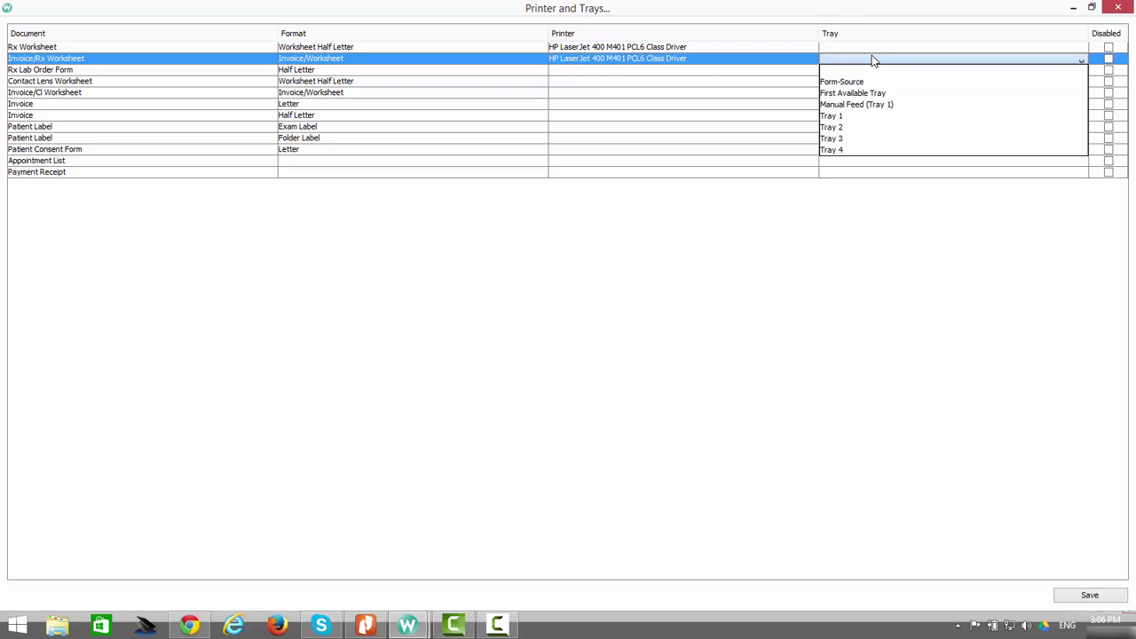
click(857, 130)
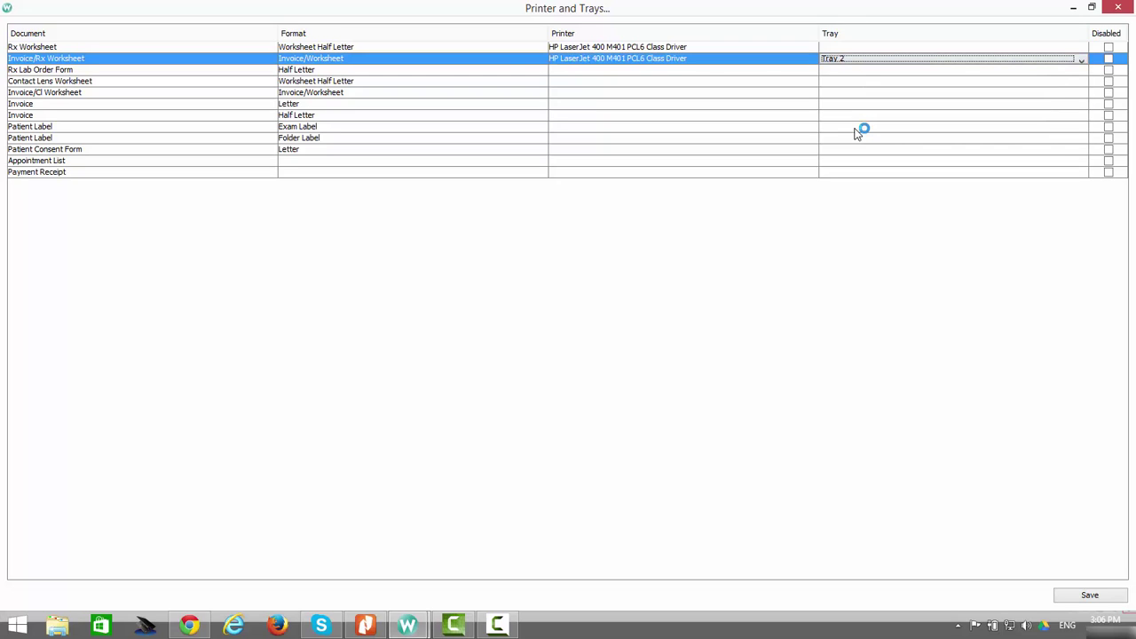
click(589, 71)
click(602, 105)
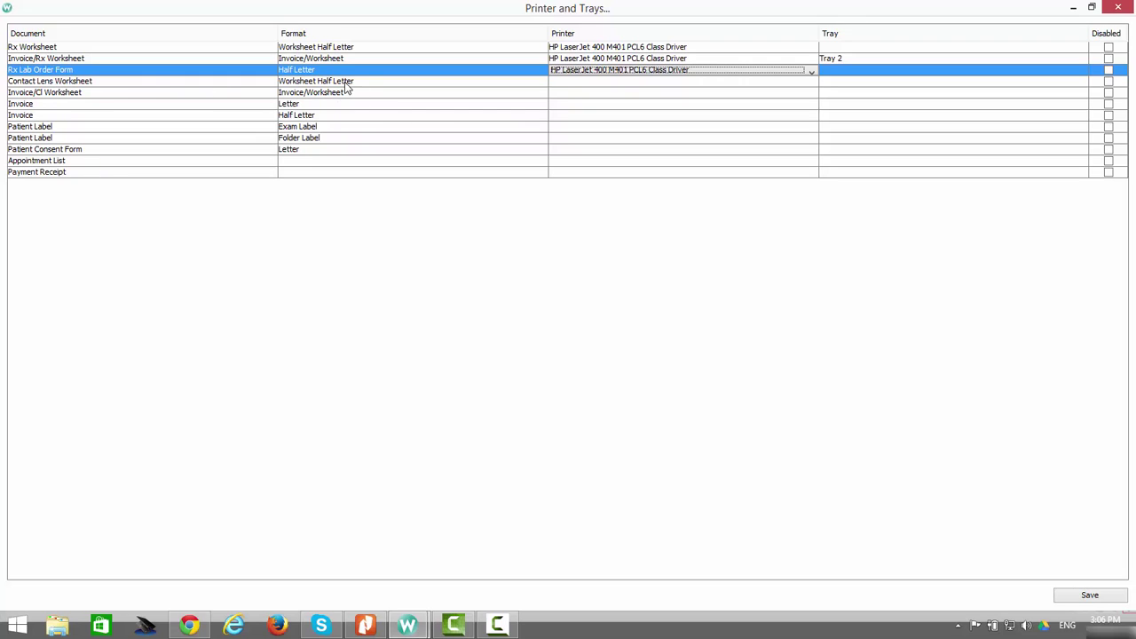
Assign HP LaserJet 400 to Contact Lens Worksheet and Invoice/Cl Worksheet, the latter on Tray 2
click(599, 84)
click(600, 84)
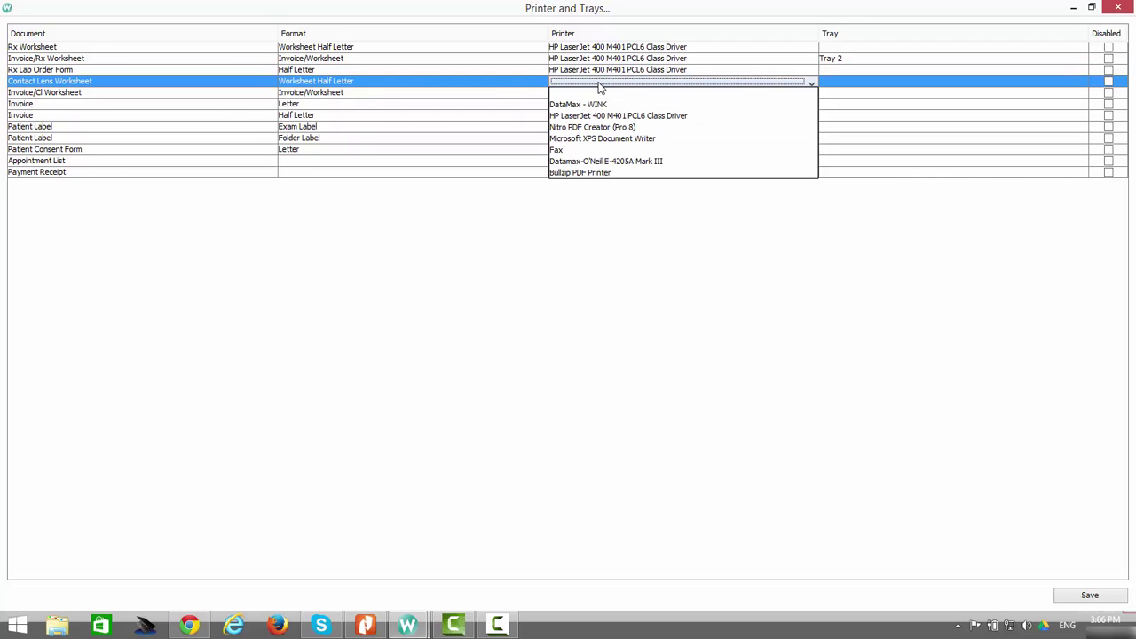
click(610, 117)
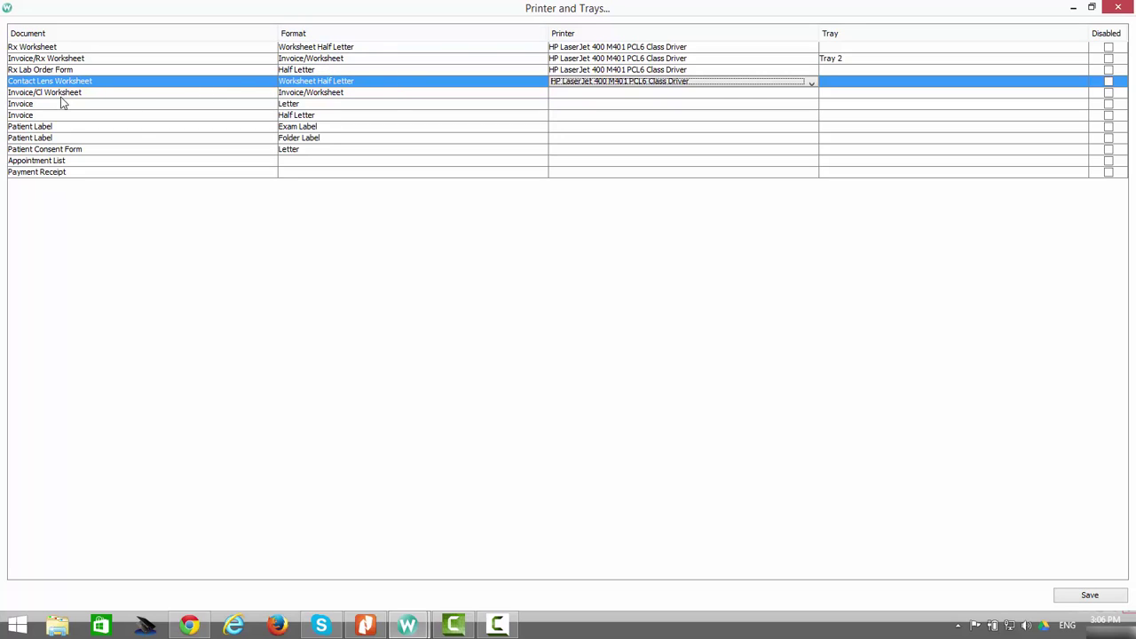
click(660, 93)
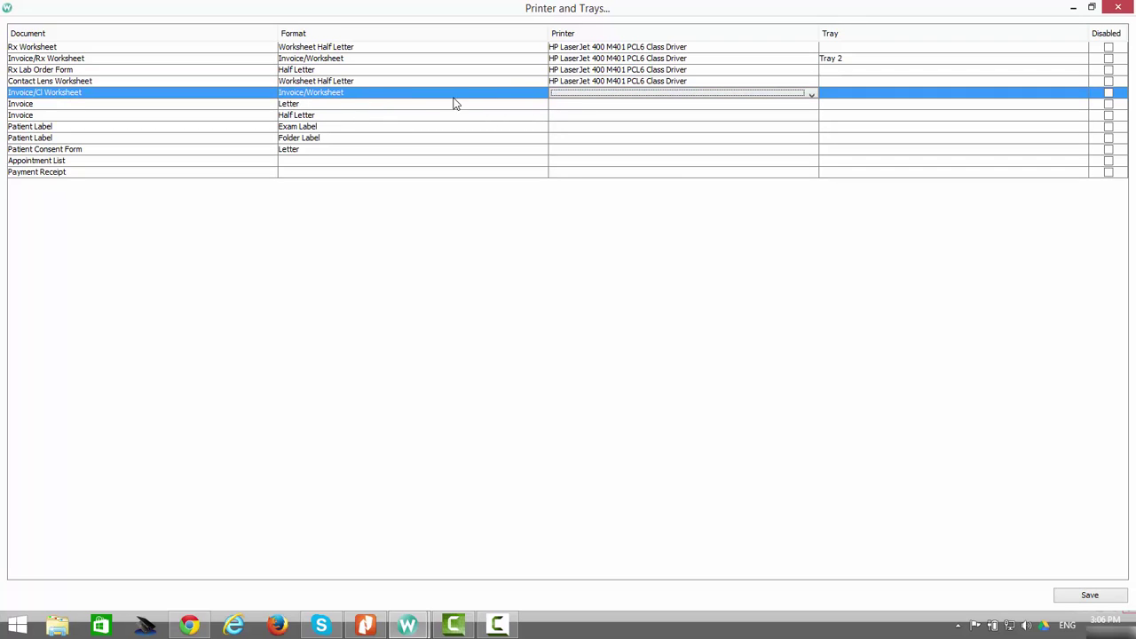
click(574, 95)
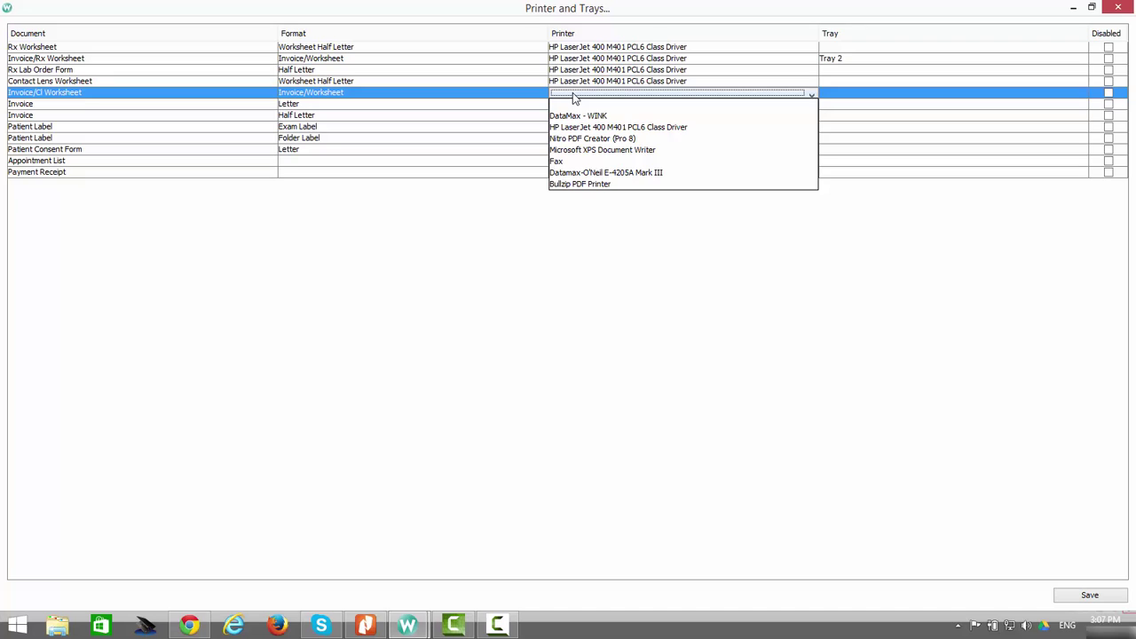
click(613, 129)
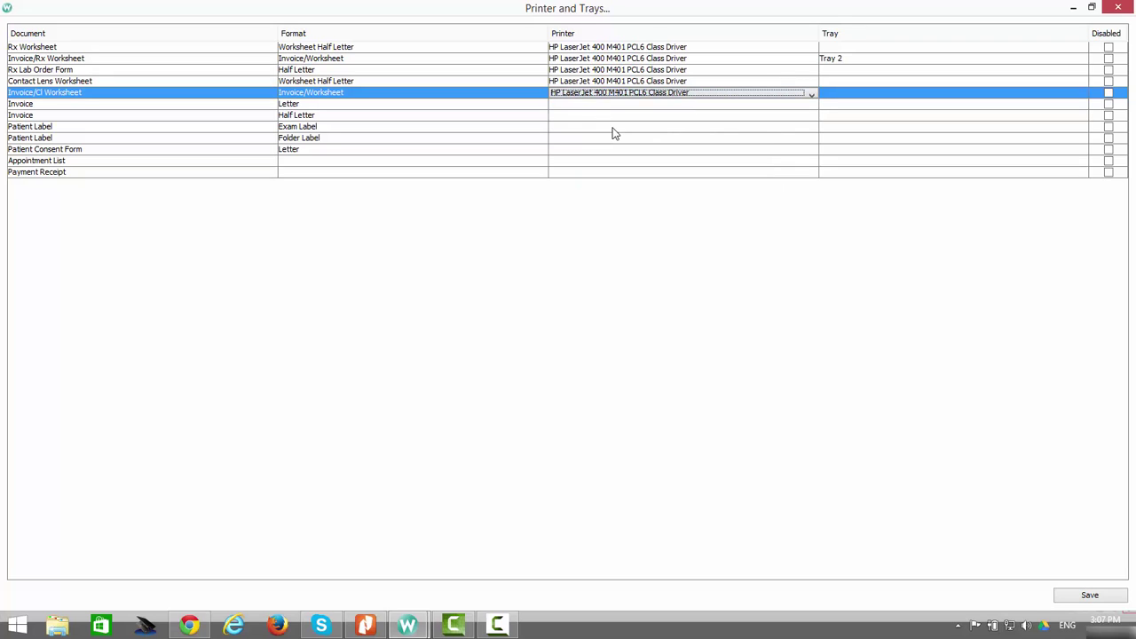
click(866, 95)
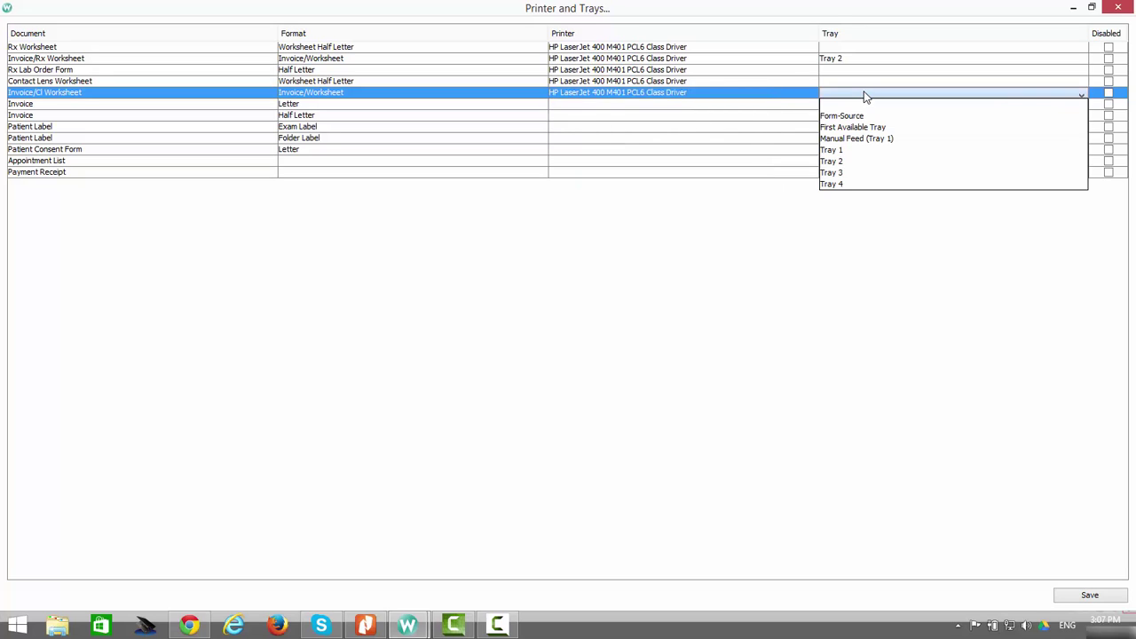
click(851, 163)
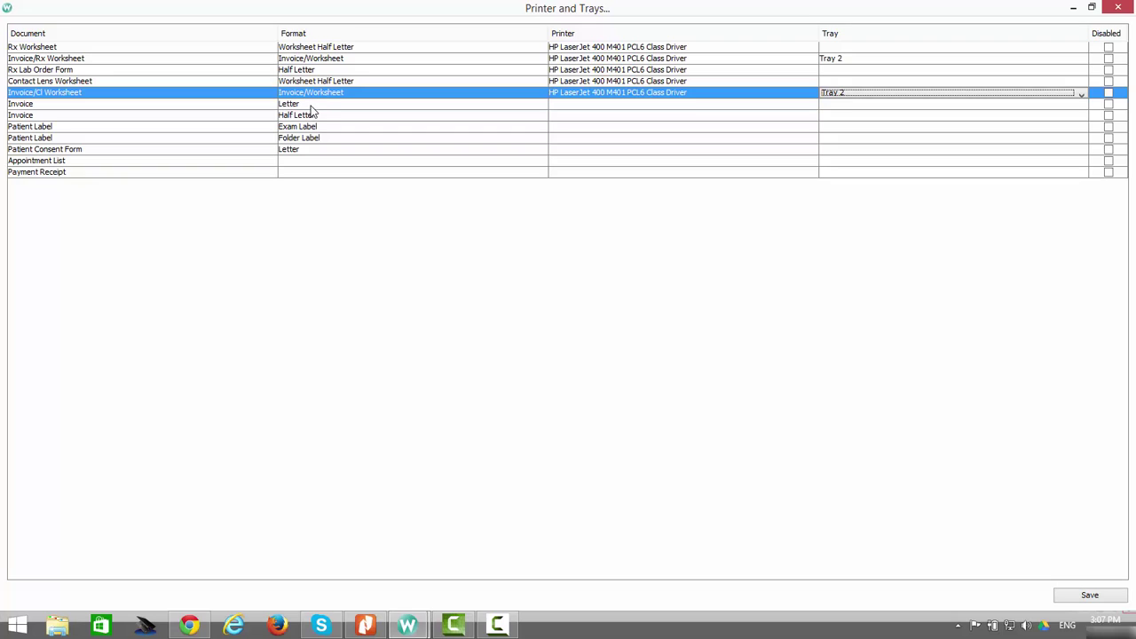
Send Letter Invoice to HP LaserJet 400 Tray 3 and Half Letter Invoice to HP LaserJet 400
click(597, 104)
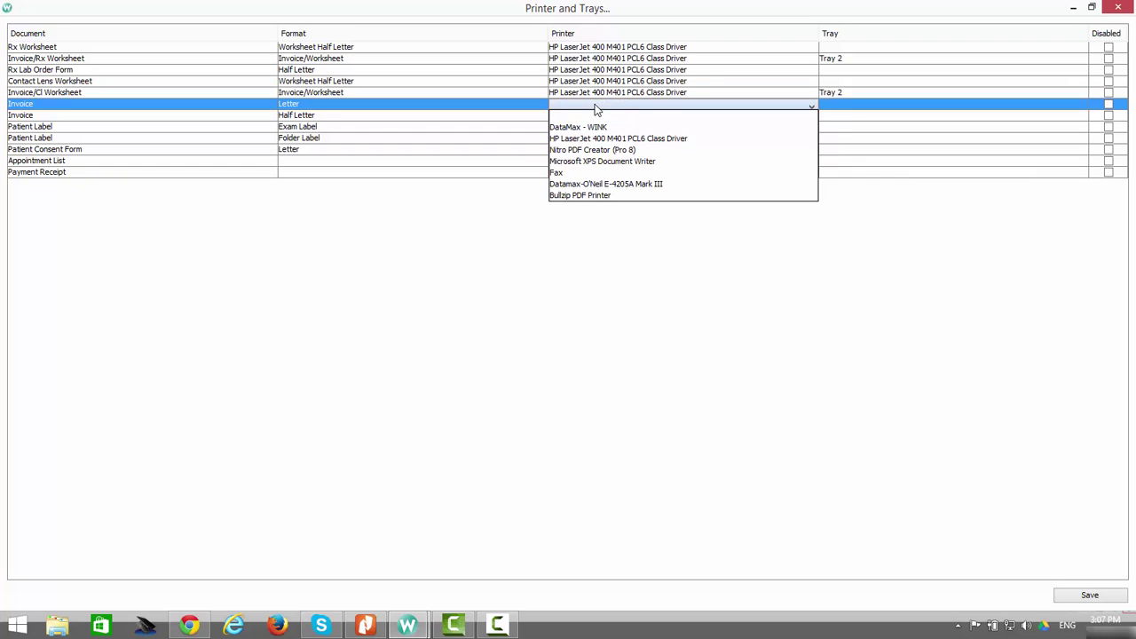
click(615, 141)
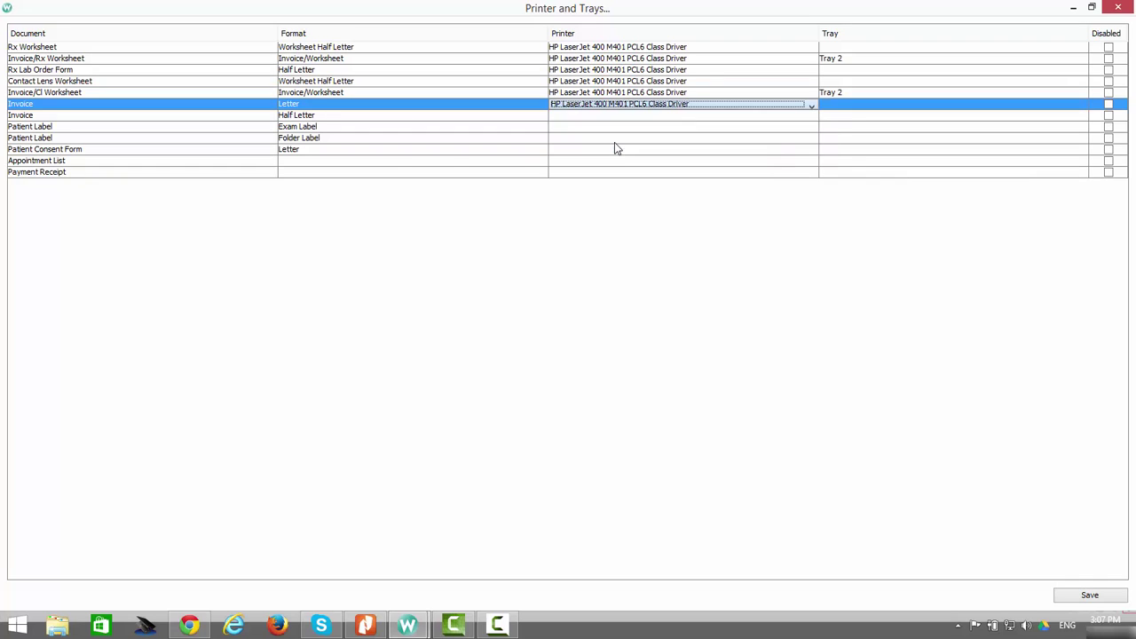
click(859, 110)
click(853, 187)
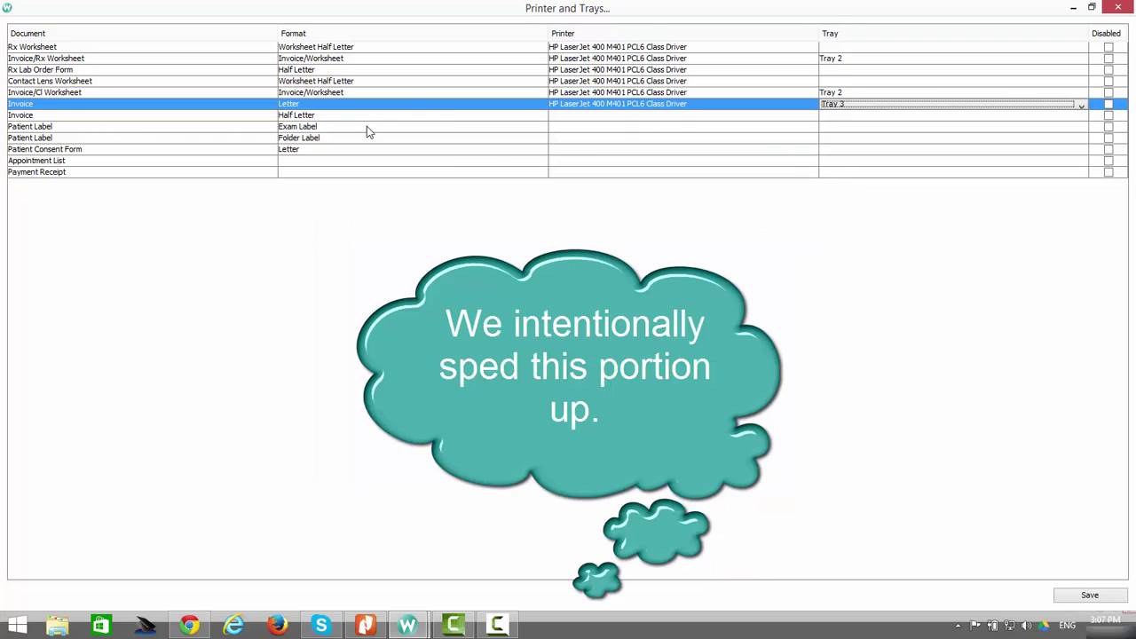
click(619, 118)
click(621, 172)
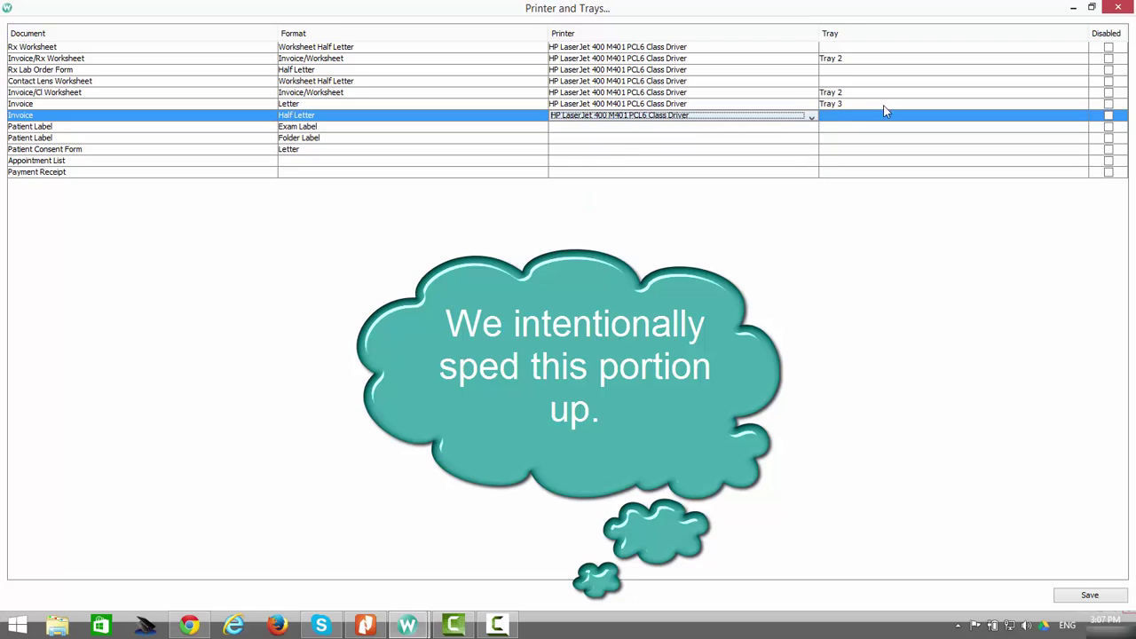
Assign DataMax - WINK to the Exam Label and Folder Label patient labels
click(596, 129)
click(593, 153)
click(595, 140)
click(594, 169)
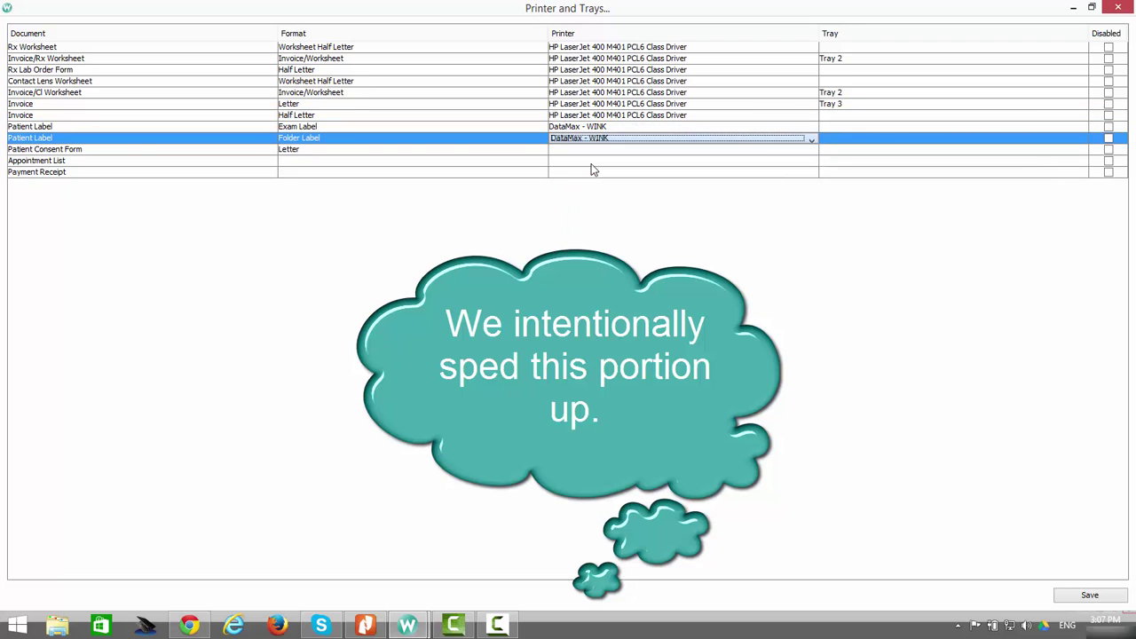
Set Patient Consent Form and Appointment List to HP LaserJet on Tray 3
click(657, 149)
click(622, 183)
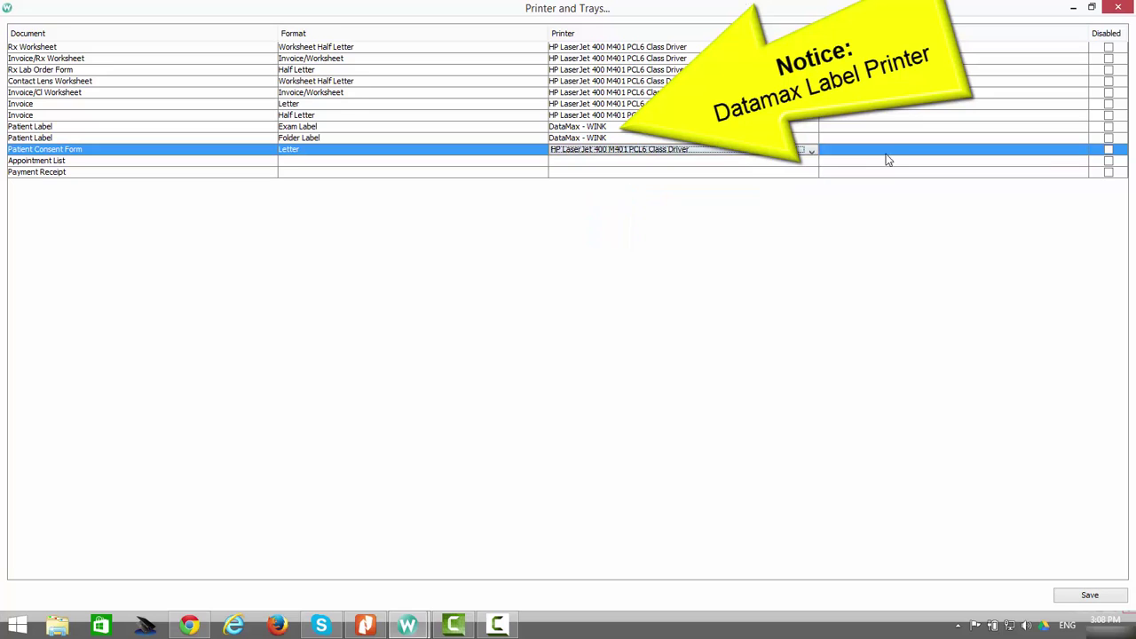
click(884, 150)
click(852, 231)
click(626, 162)
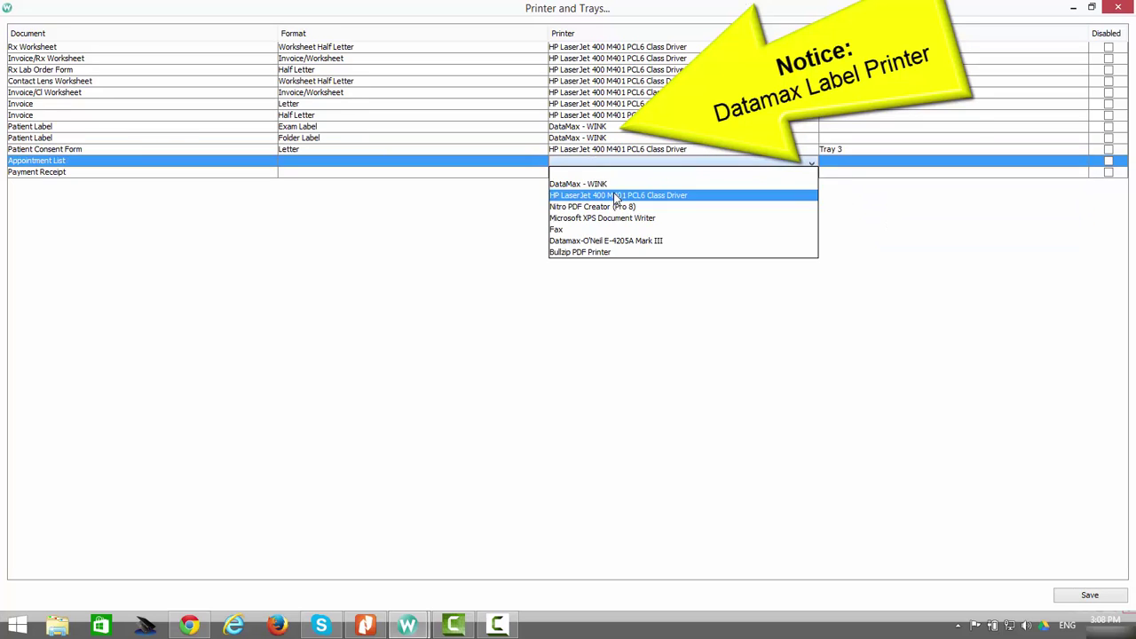
click(622, 195)
click(862, 163)
click(848, 241)
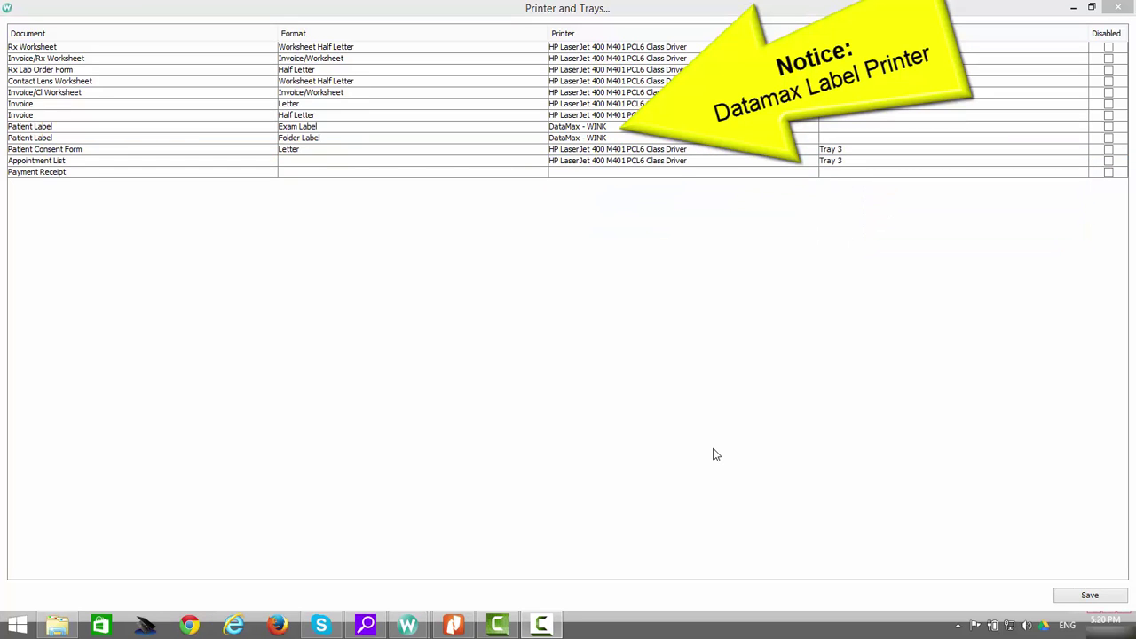
Send Payment Receipt to the BIXOLON STP-103III printer's Receipt tray
click(604, 172)
click(621, 206)
click(866, 172)
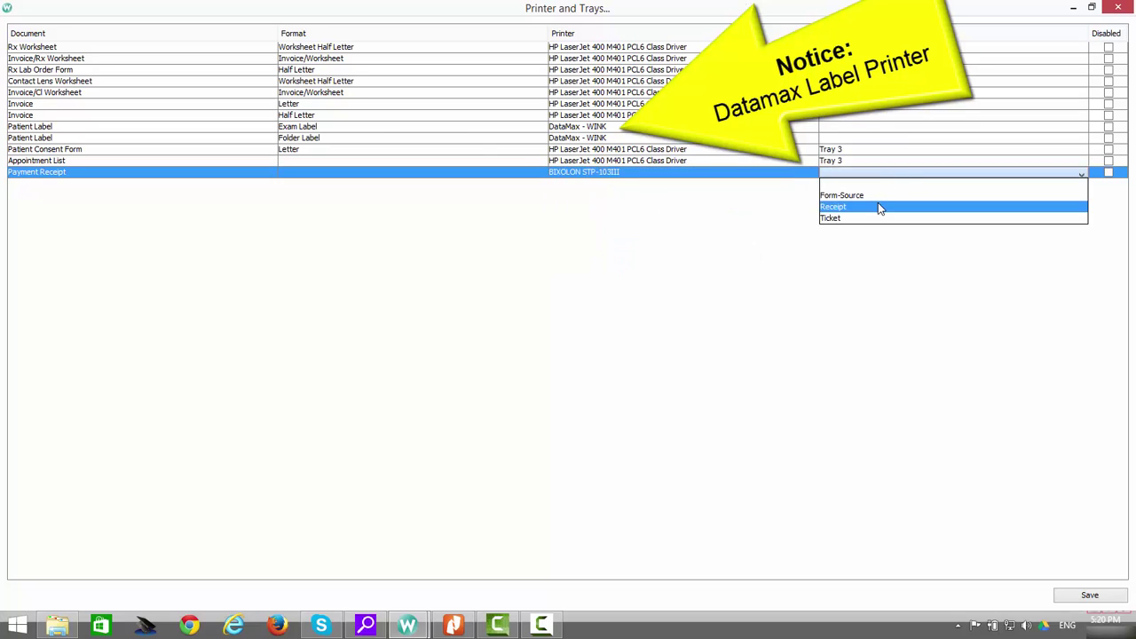
click(878, 207)
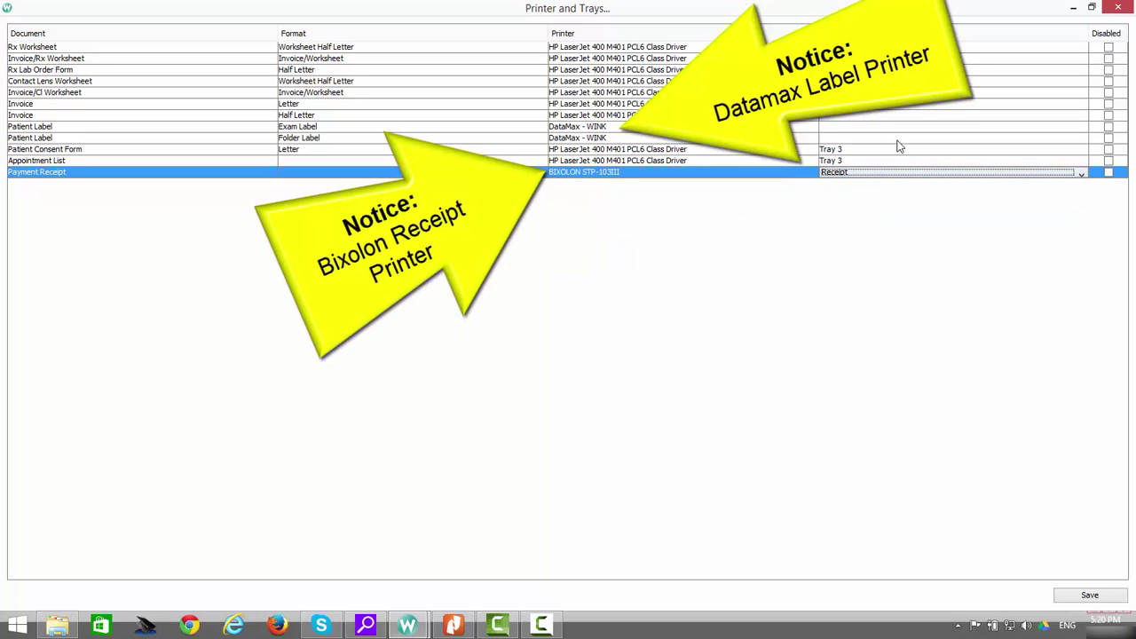
Save the printer and tray assignments, acknowledge Settings Saved, and close Printer and Trays
click(1106, 600)
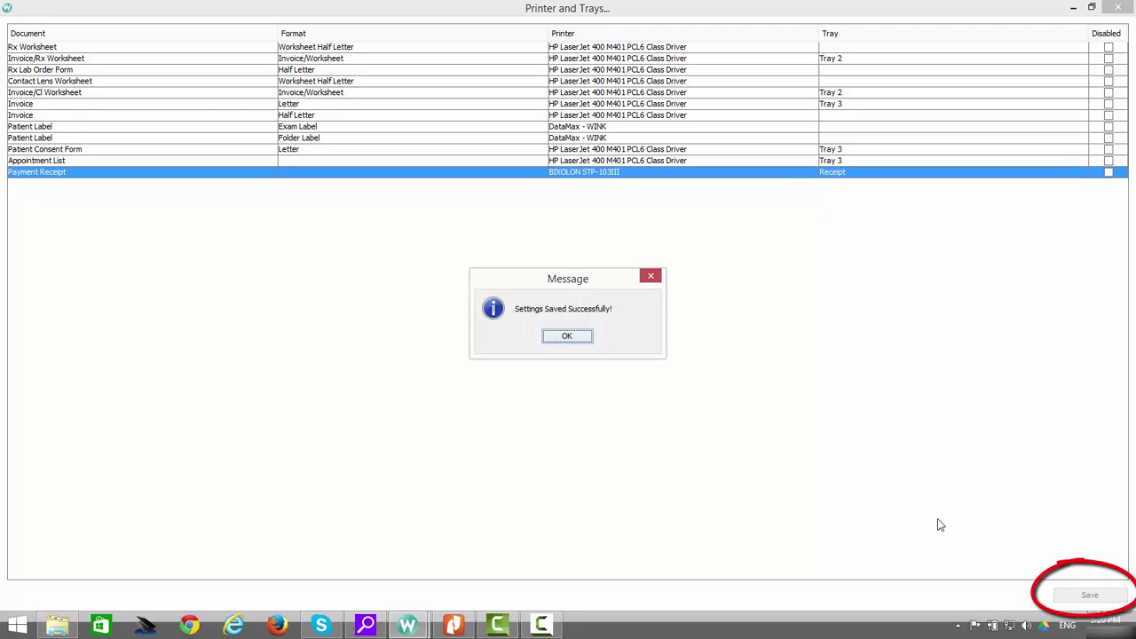
click(588, 340)
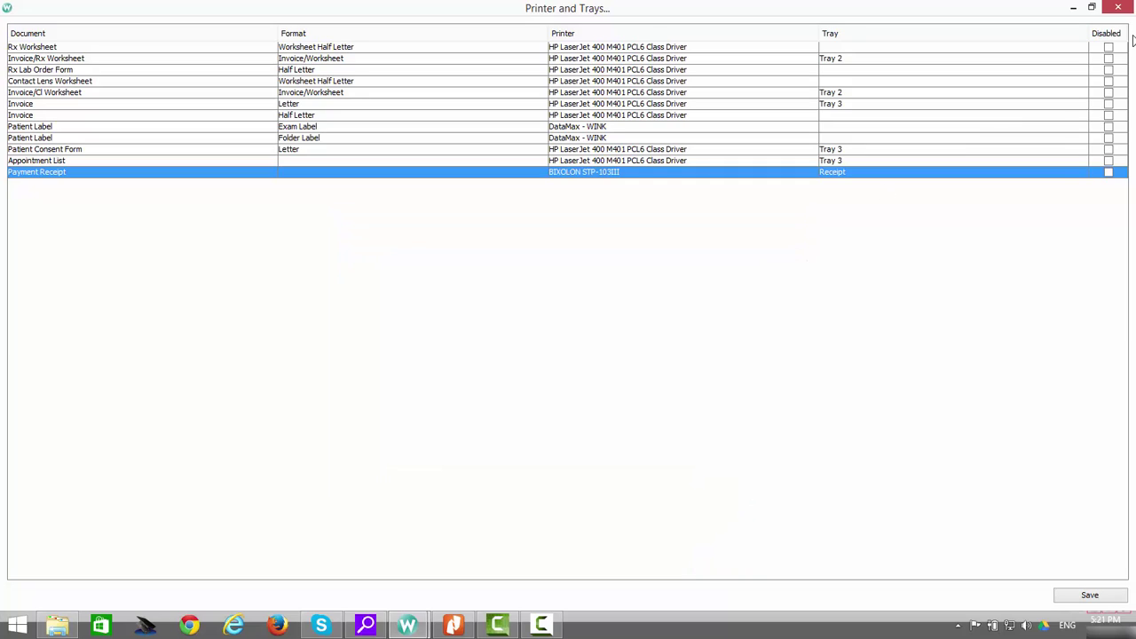
click(1121, 8)
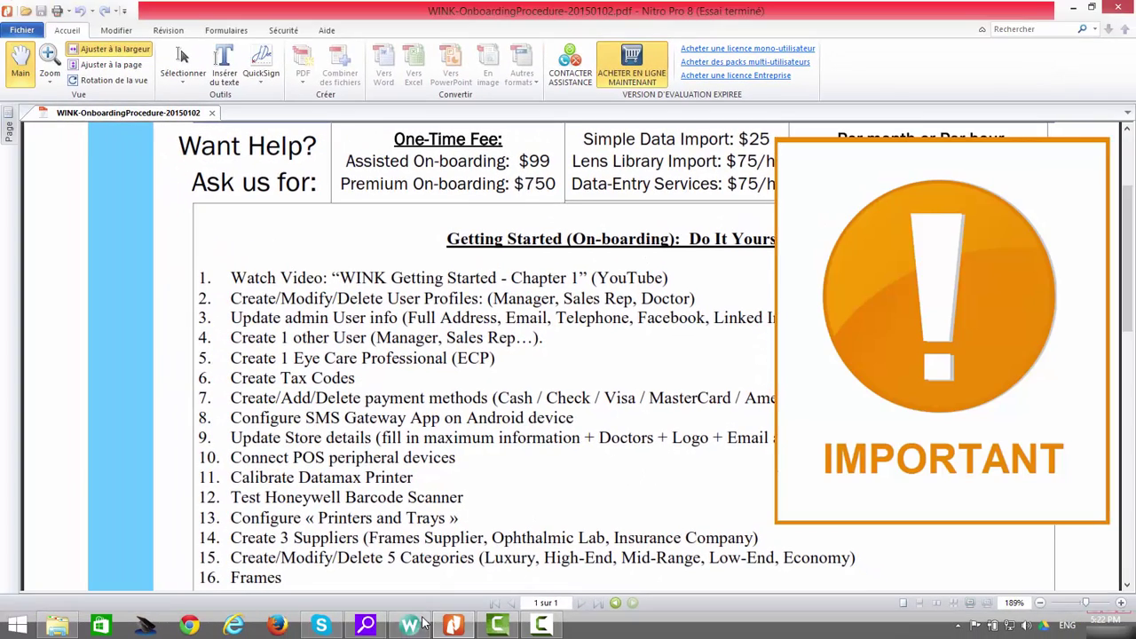
click(419, 624)
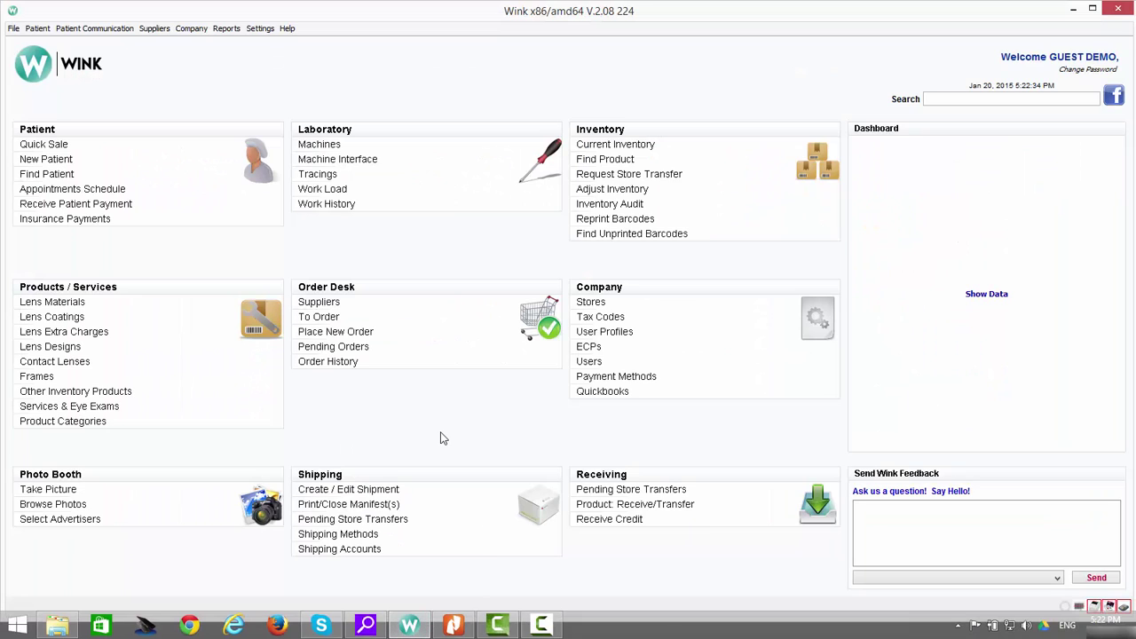
Open Suppliers under Order Desk and start a blank Supplier Details record
click(260, 29)
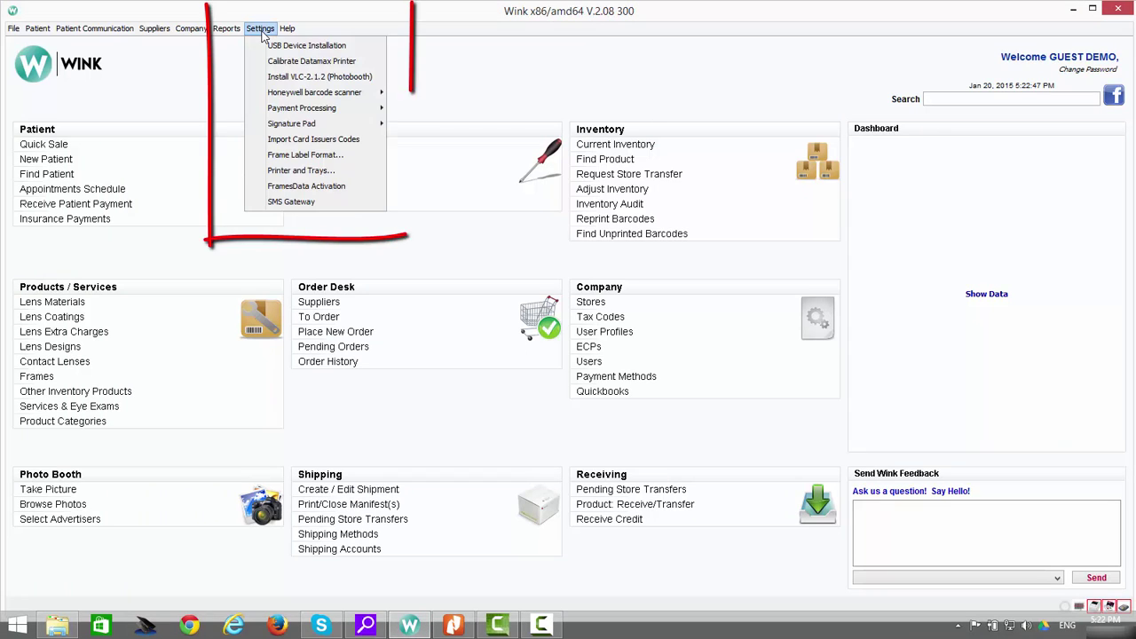
key(Escape)
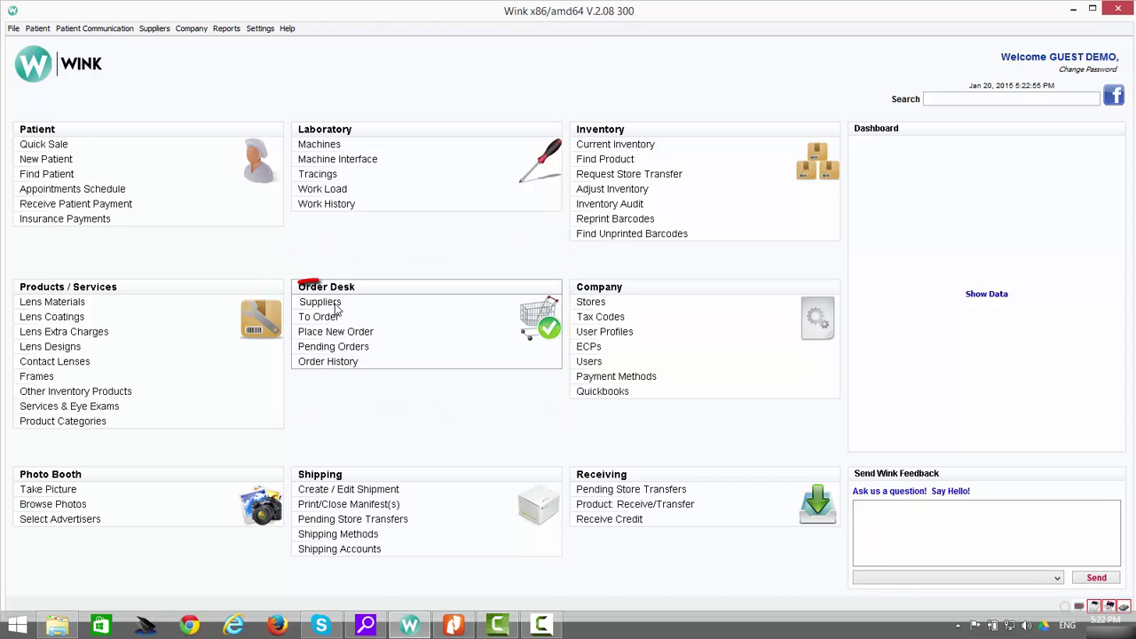
click(332, 302)
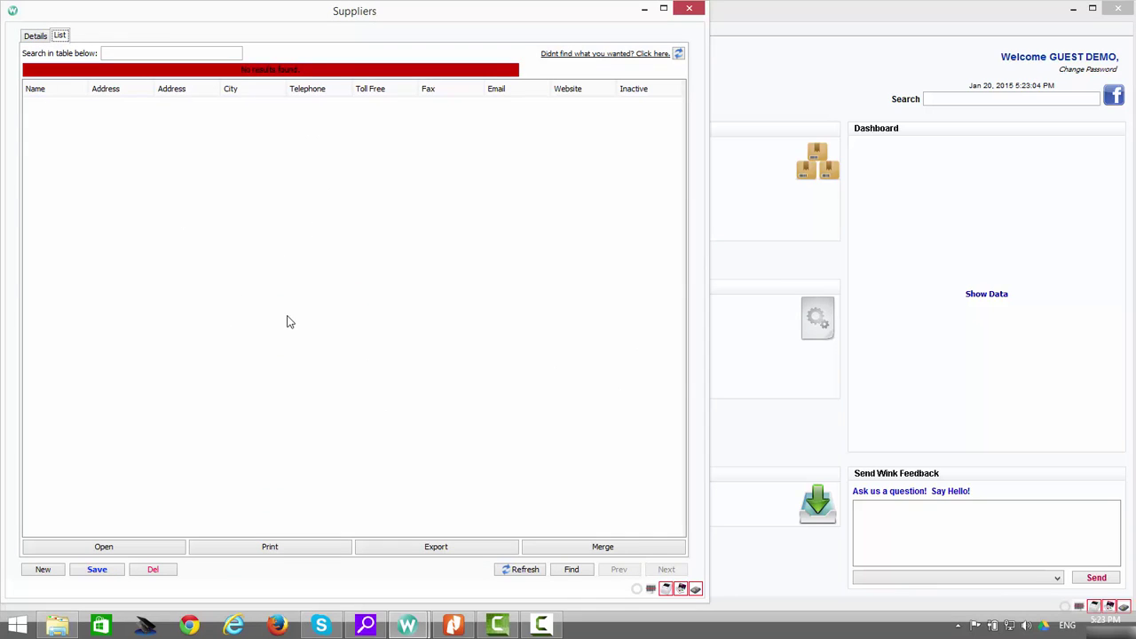
click(51, 573)
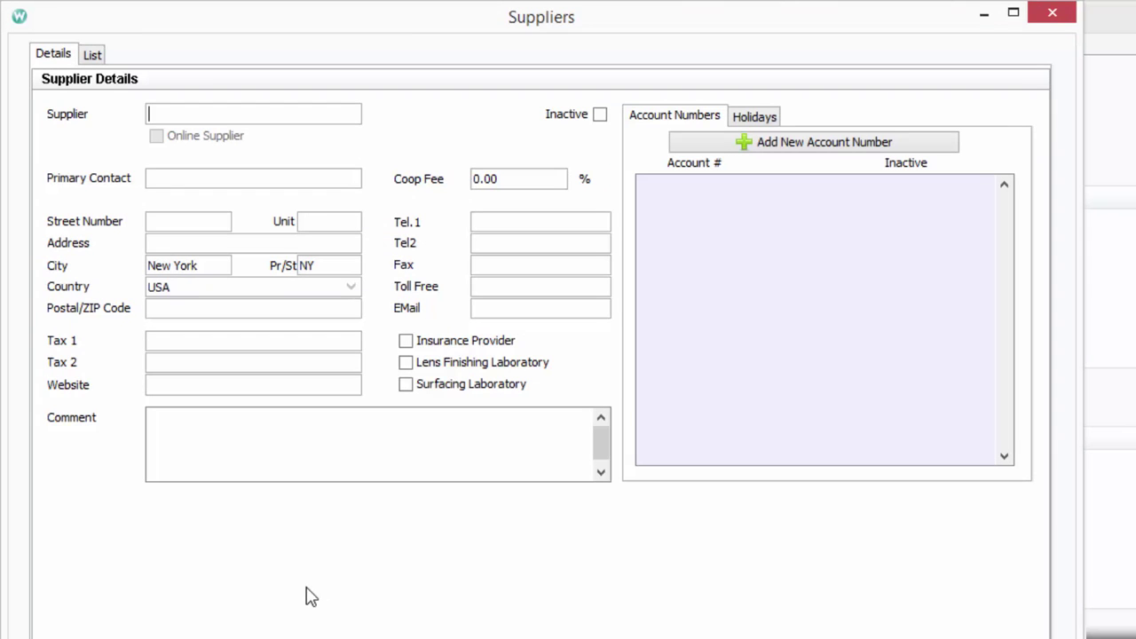
Enter supplier name Frames Express, the primary contact's name, street address and postal code
text(Frames Express)
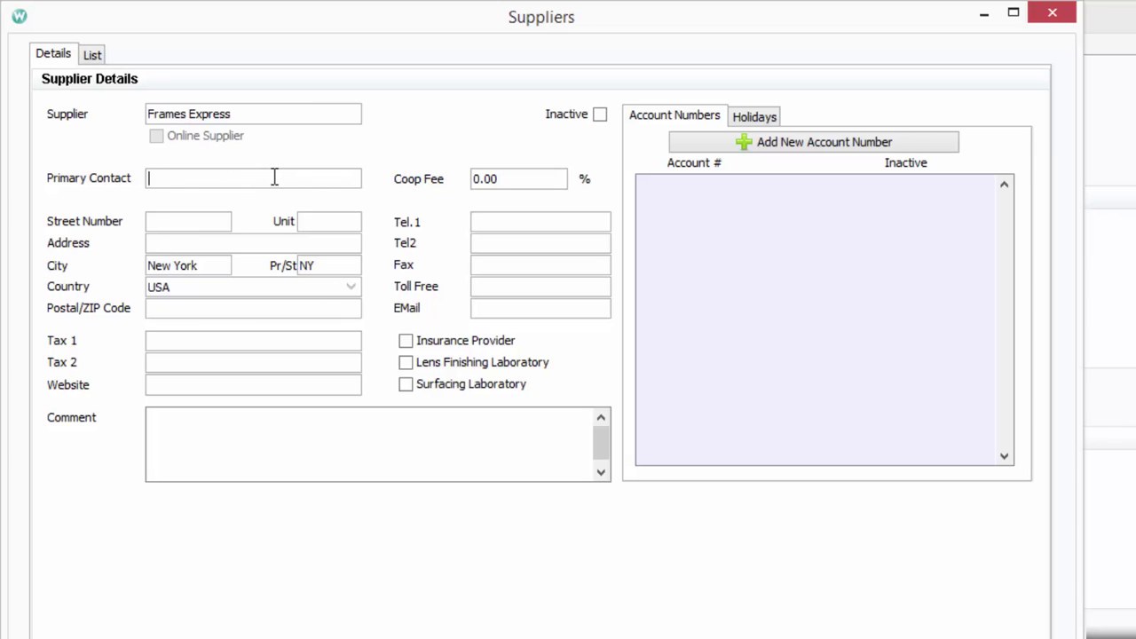
text(John)
click(177, 229)
text(123An)
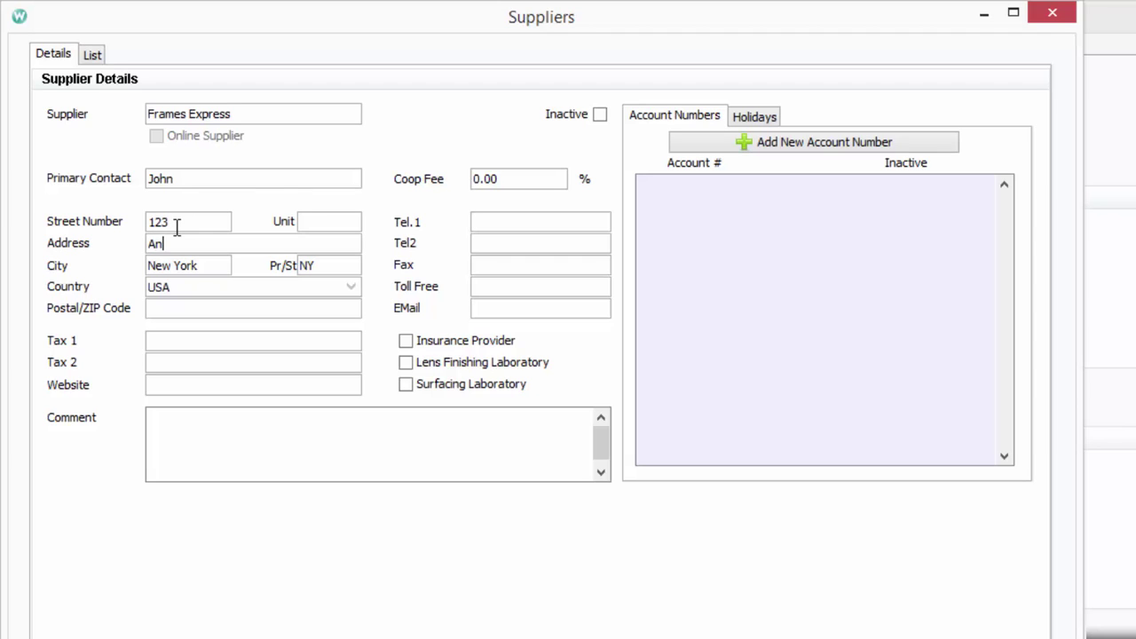
text(ywhere St)
click(214, 310)
text(345678)
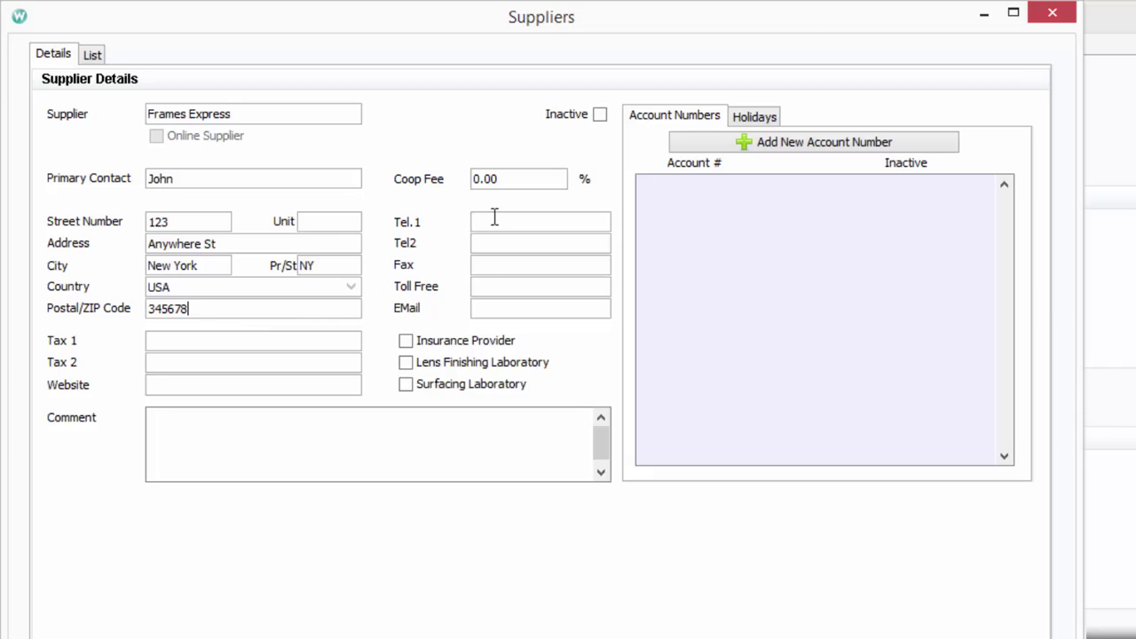
Fill in the supplier's first telephone number, fax number and e-mail address
click(496, 218)
key(Tab)
key(Tab)
click(549, 304)
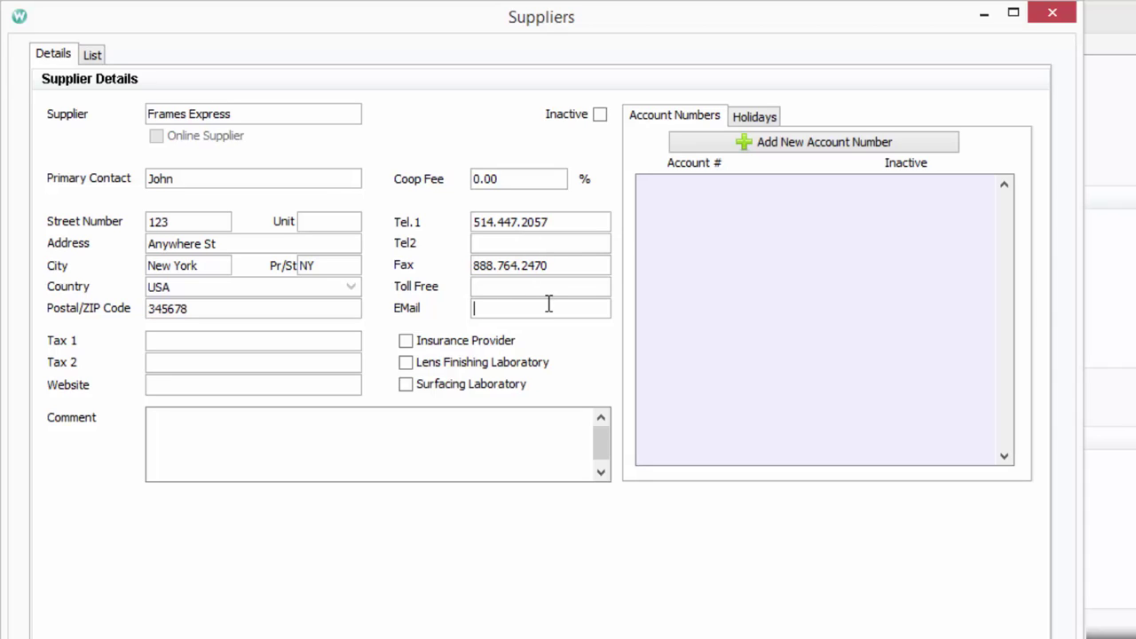
Add the first supplier account number and assign it to the Downtown store
click(802, 152)
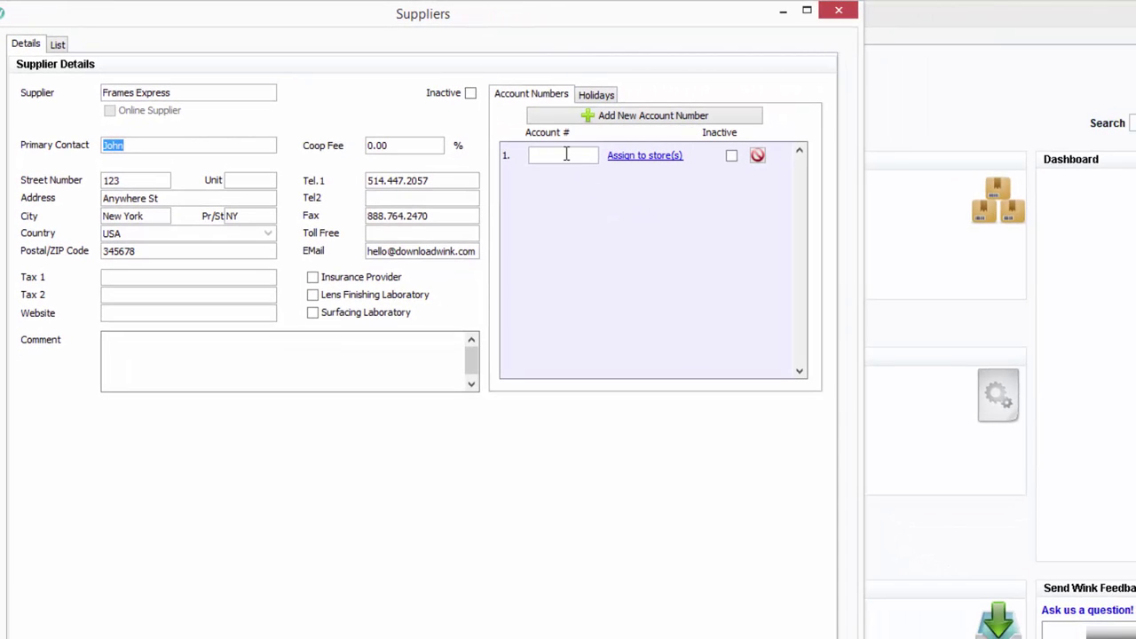
text(12345)
click(652, 157)
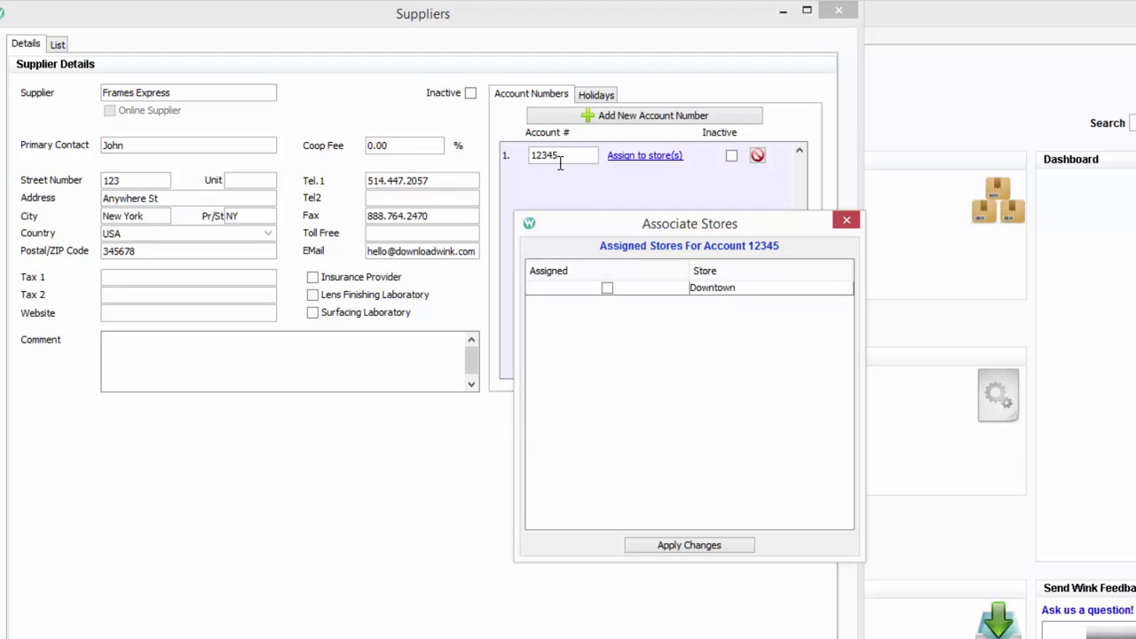
click(608, 288)
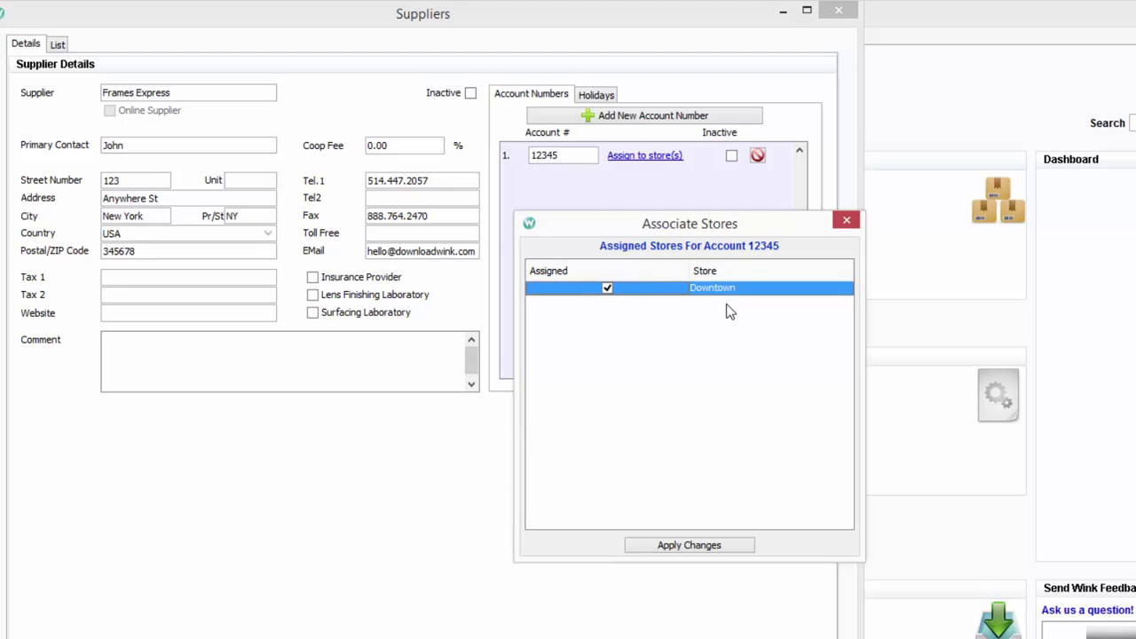
click(690, 546)
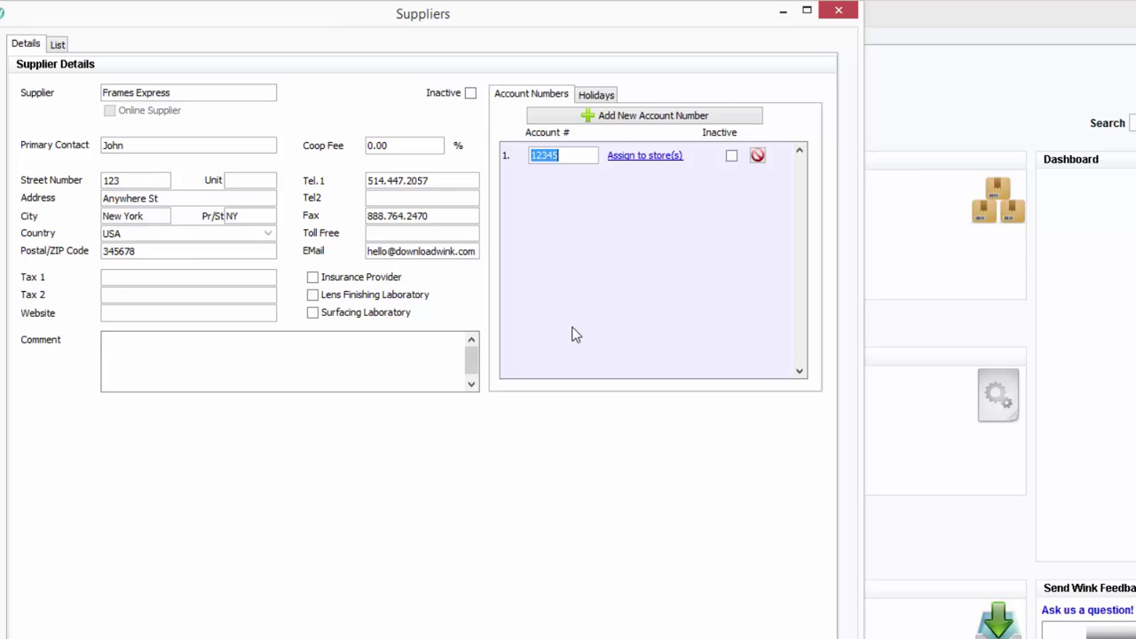
Add a second supplier account number, also assigned to the Downtown store
click(641, 119)
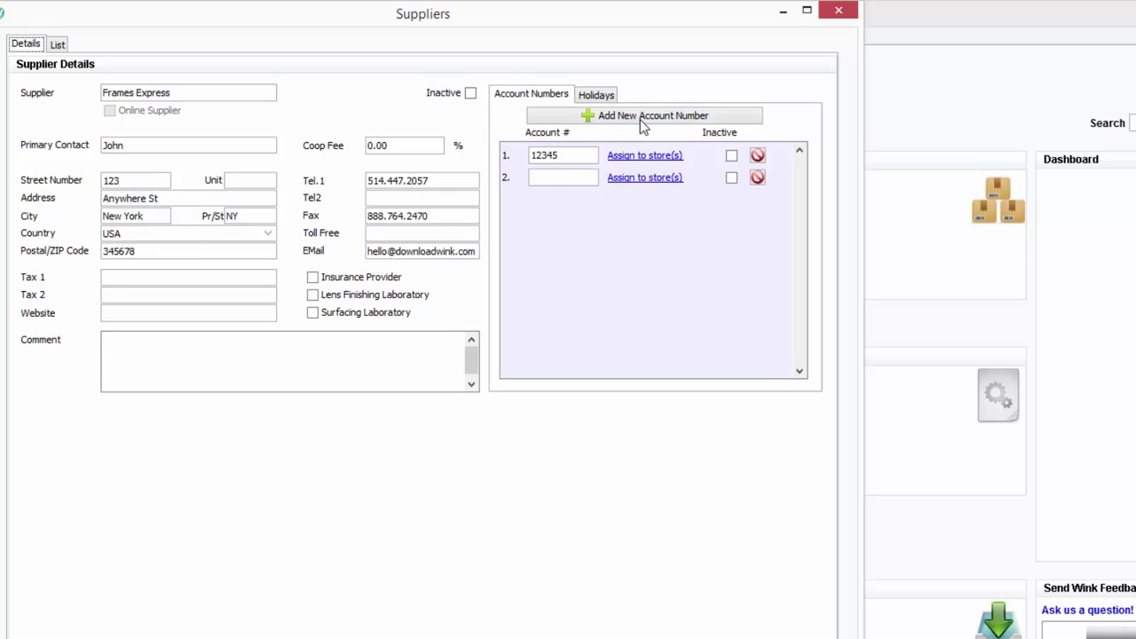
click(563, 178)
text(09876)
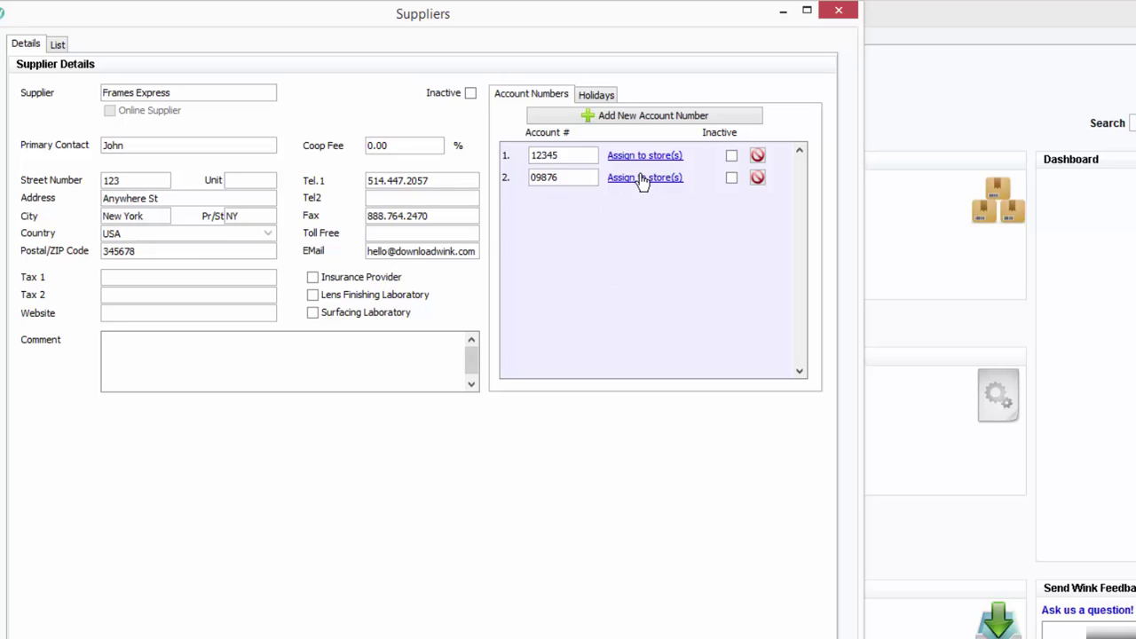
click(641, 178)
click(607, 288)
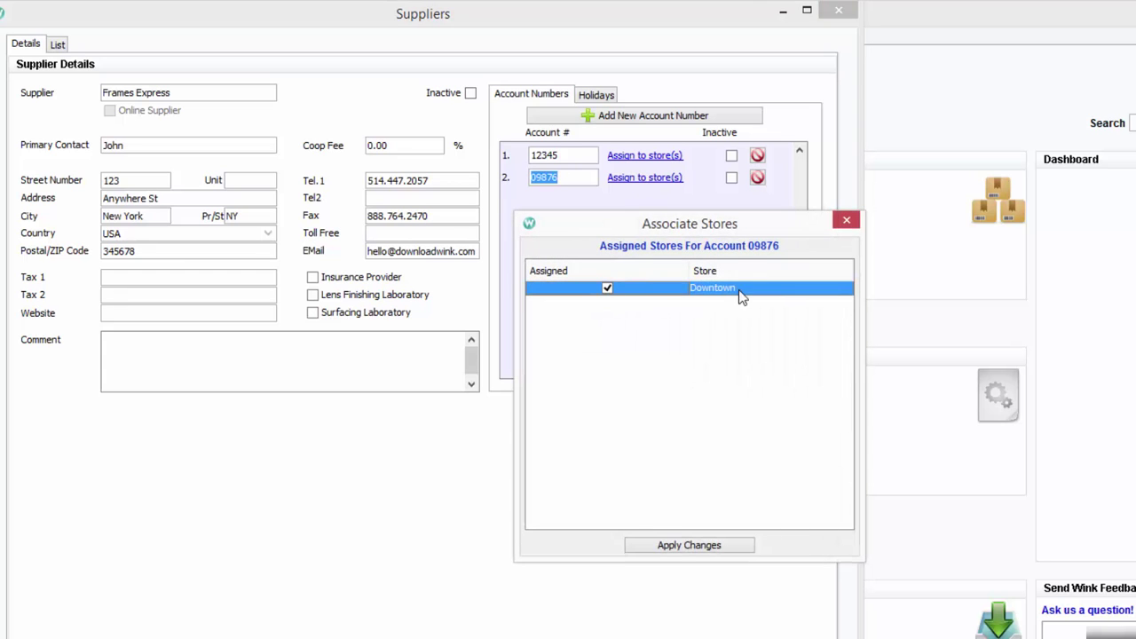
click(686, 548)
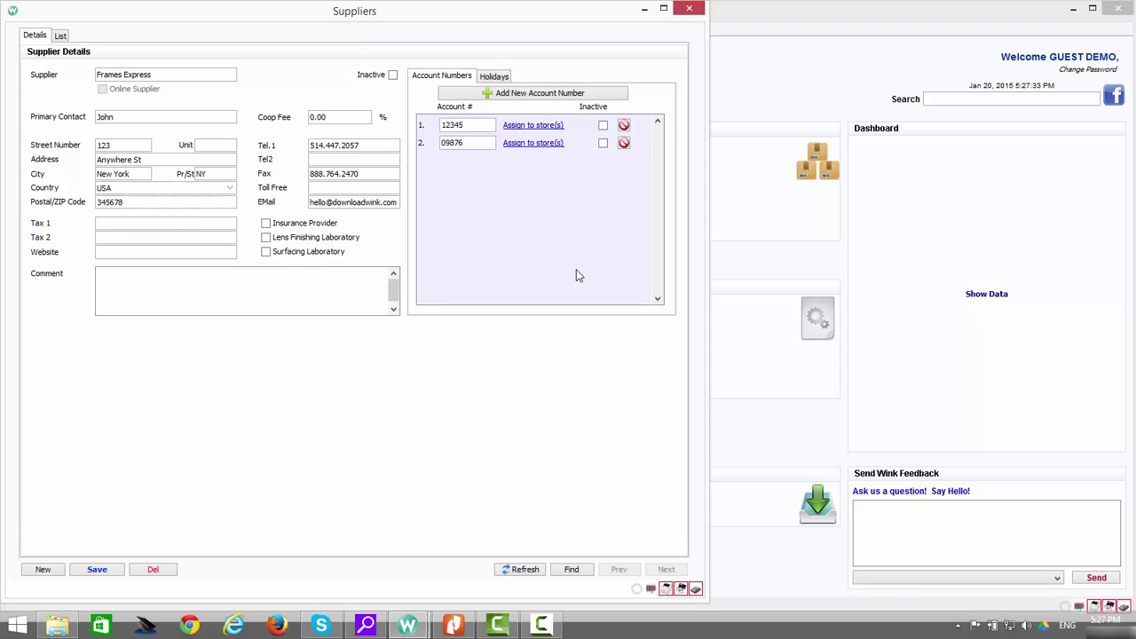
Save Frames Express, delete its second account number, and rename the first account to 'default'
click(97, 569)
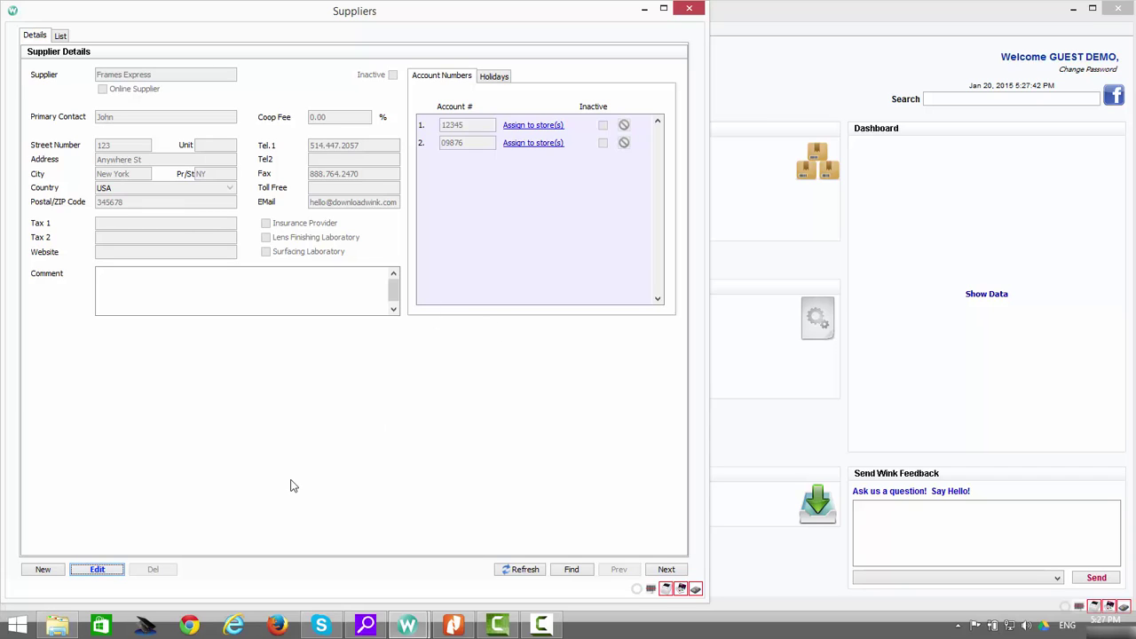
click(108, 568)
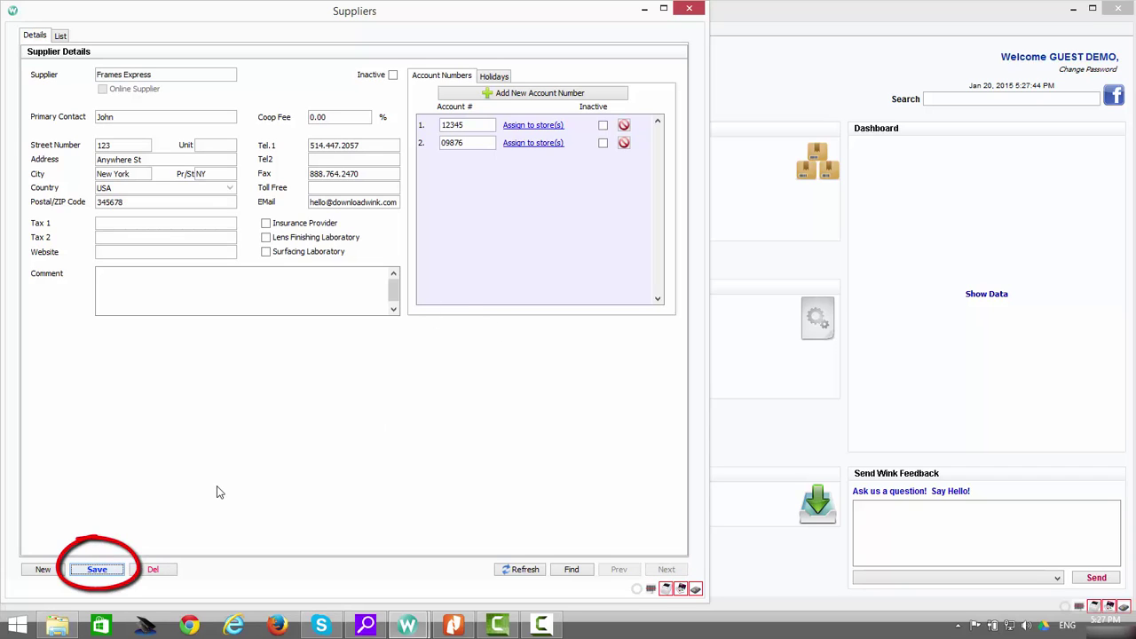
click(624, 142)
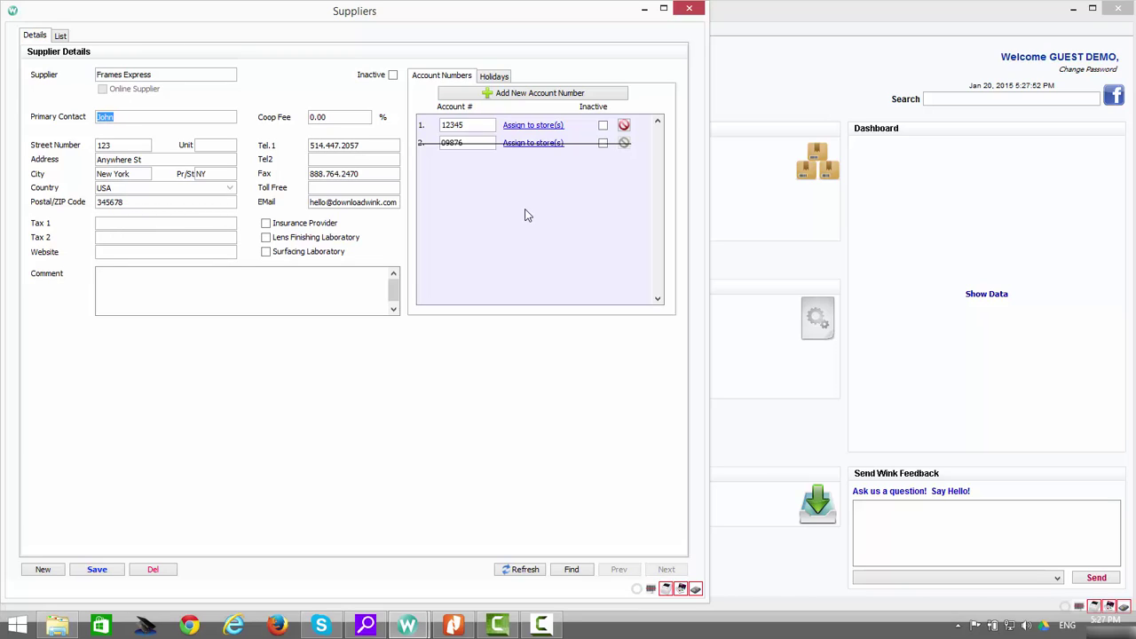
double_click(474, 125)
text(default)
click(96, 569)
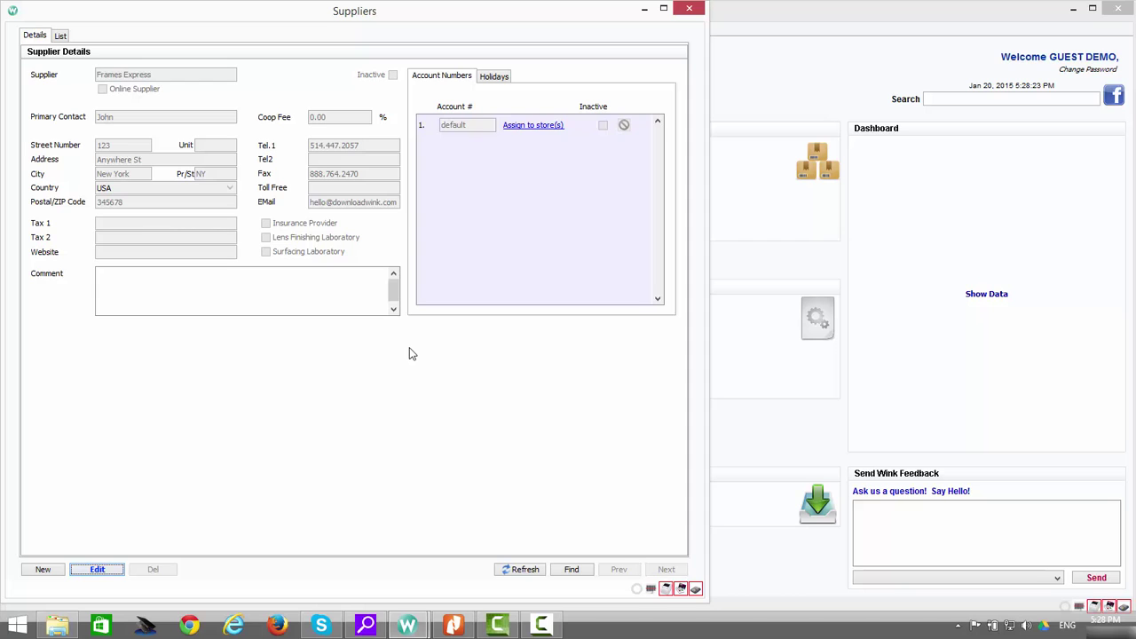
Start a new supplier named 'Optical Insurance Inc.'
click(44, 570)
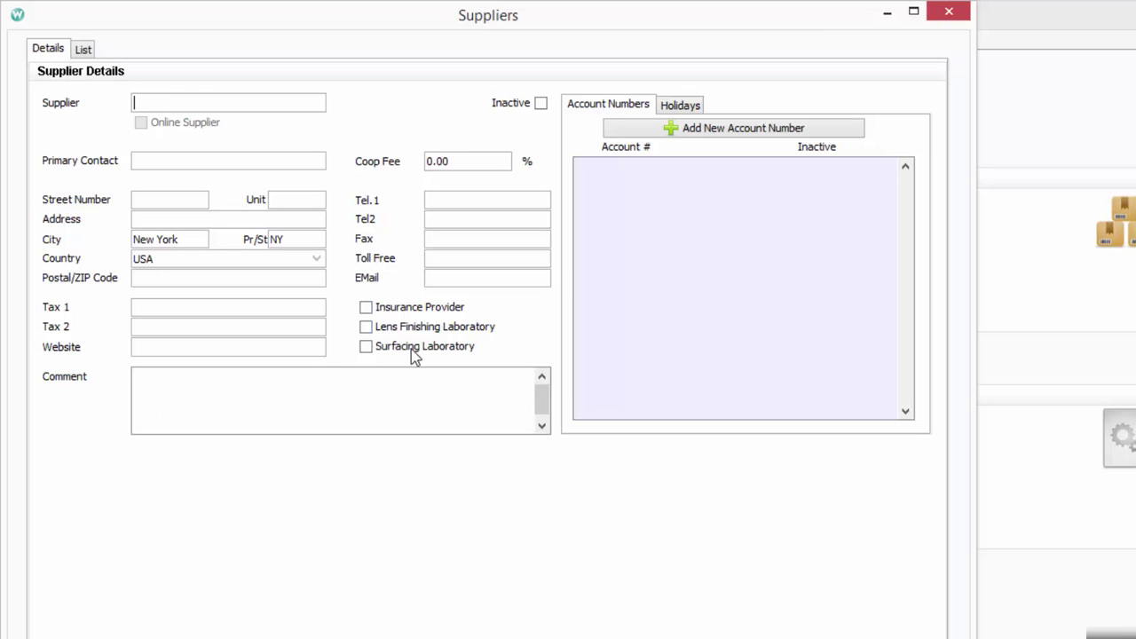
text(Optical Insr)
text(uance)
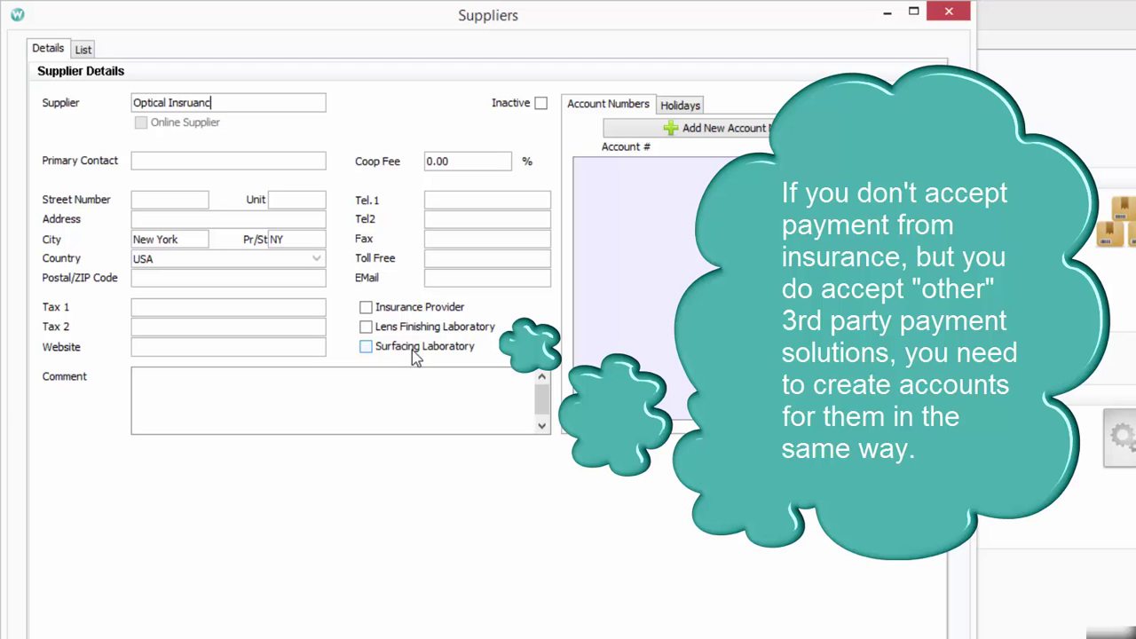
key(BackSpace)
key(BackSpace)
key(BackSpace)
key(BackSpace)
key(BackSpace)
key(BackSpace)
text(urance Inc.)
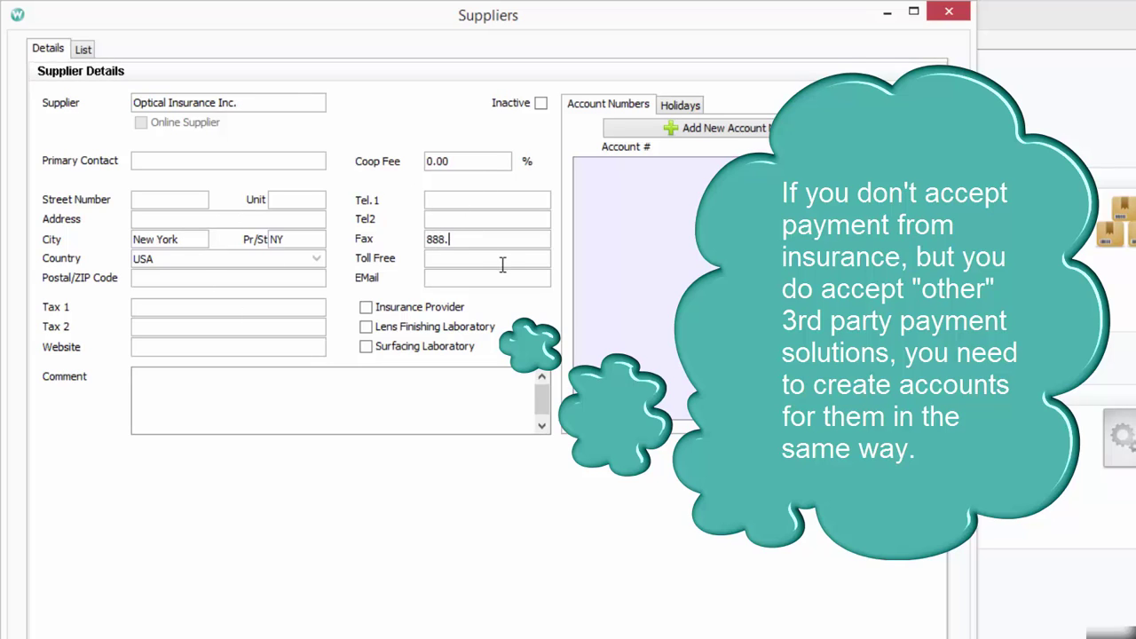
Enter the supplier's fax number and e-mail address, and tick Insurance Provider
click(489, 272)
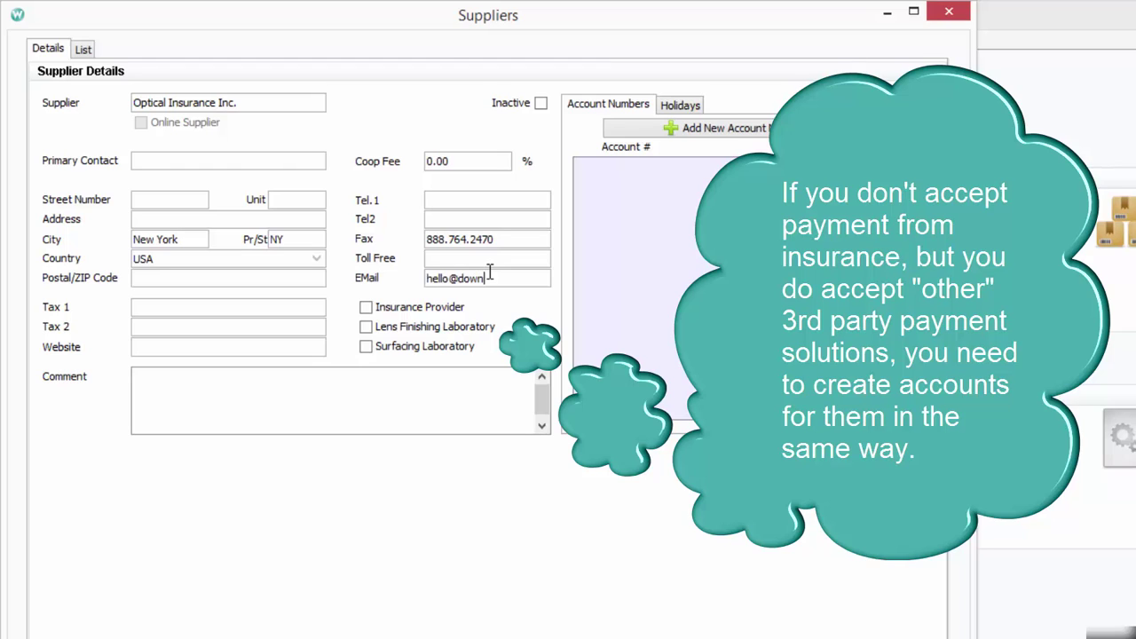
click(366, 307)
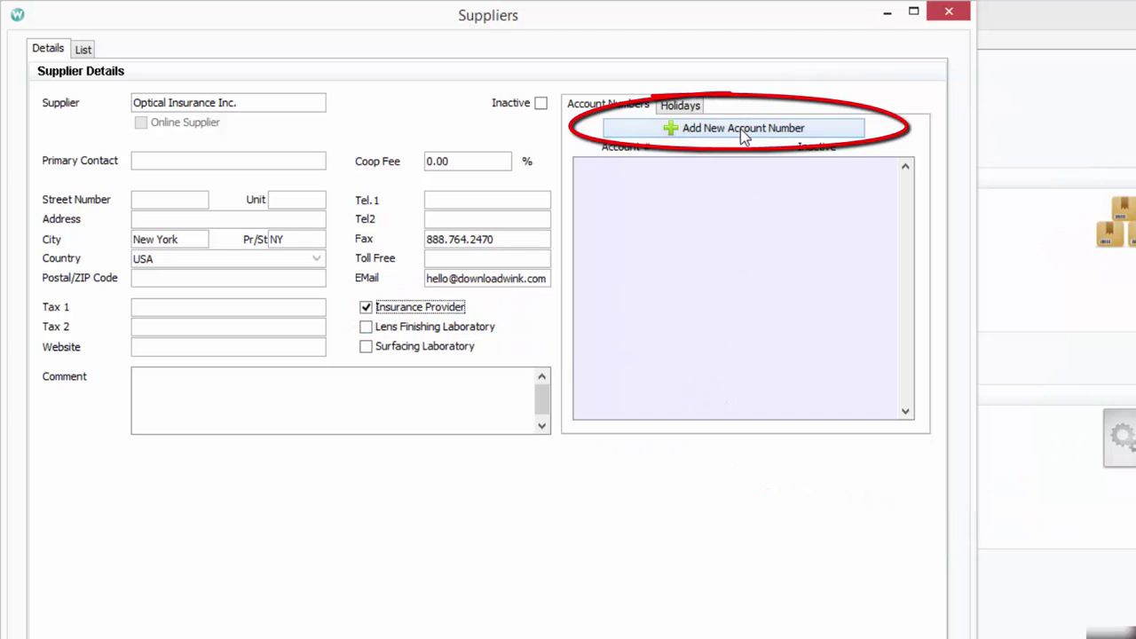
Add an account number assigned to the Downtown store and save the supplier
click(740, 129)
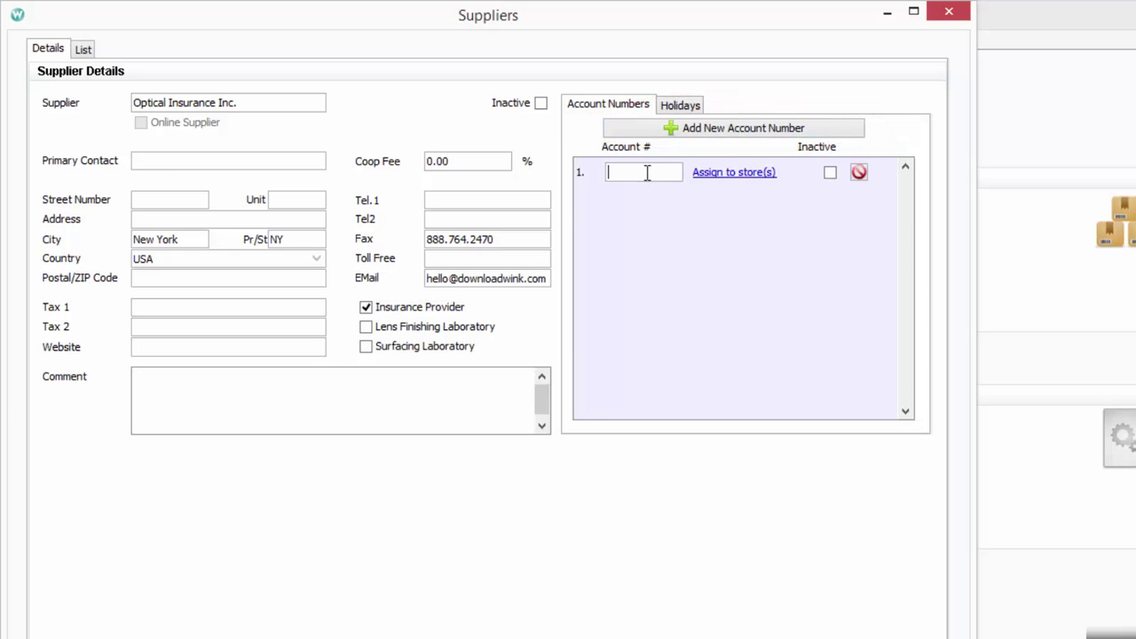
text(555555)
click(735, 176)
click(692, 320)
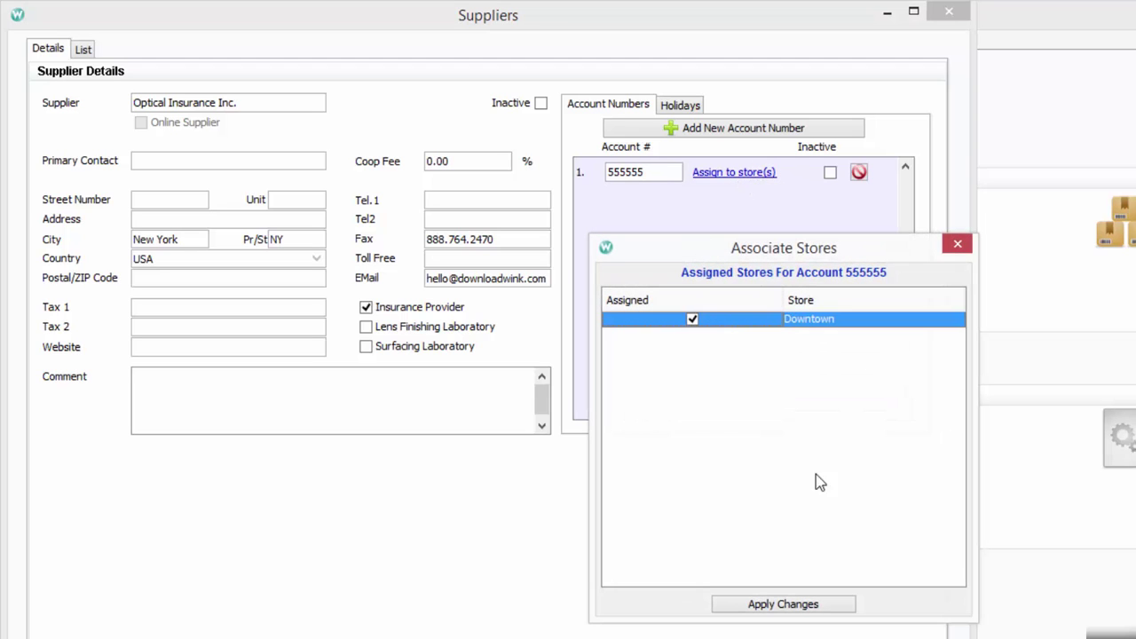
click(824, 608)
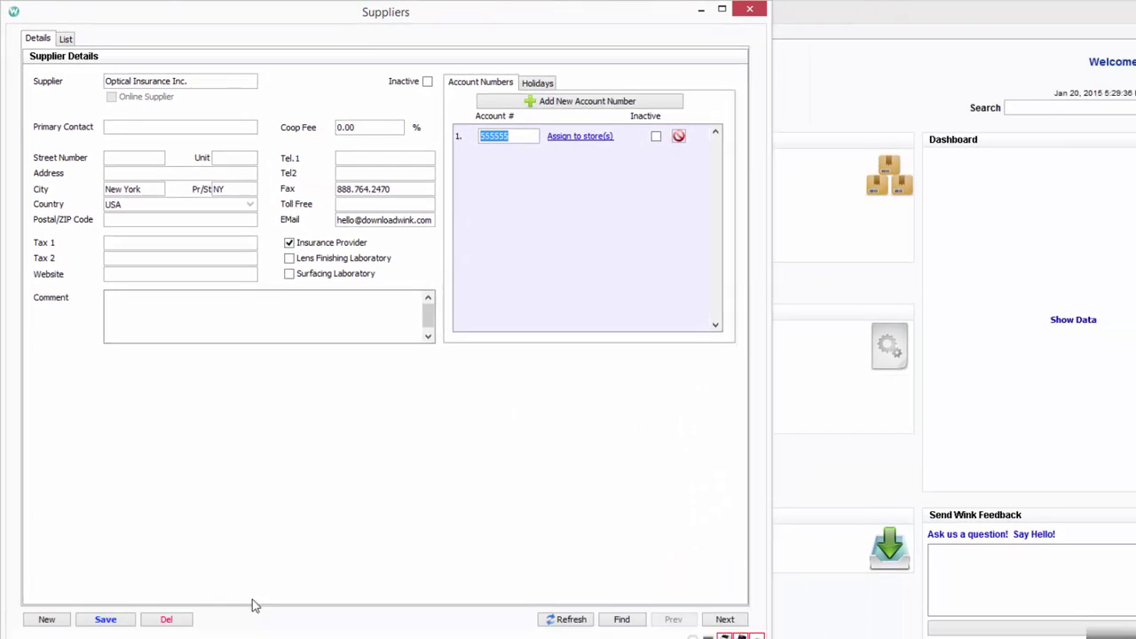
click(121, 624)
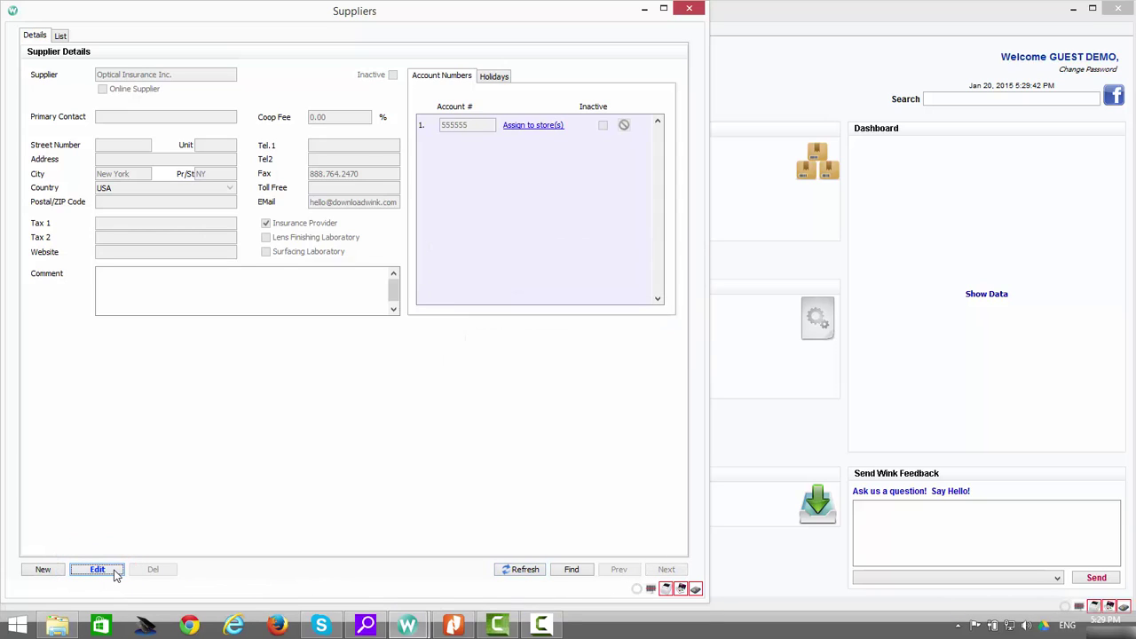
Change that account number to 'default' and save again
click(97, 570)
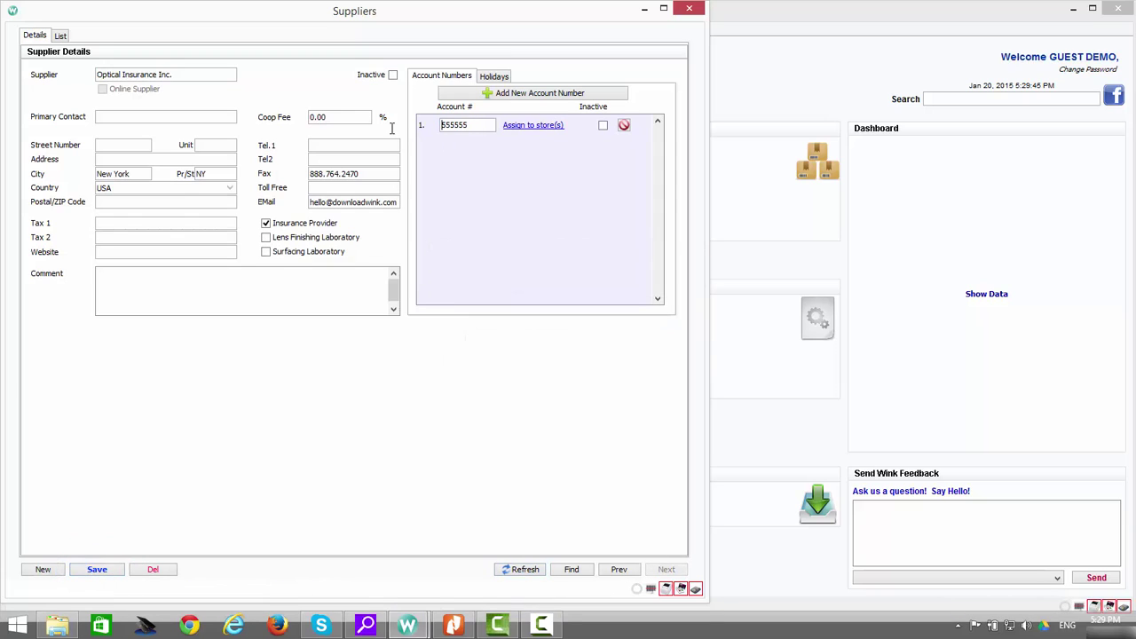
drag(442, 125, 500, 127)
text(default)
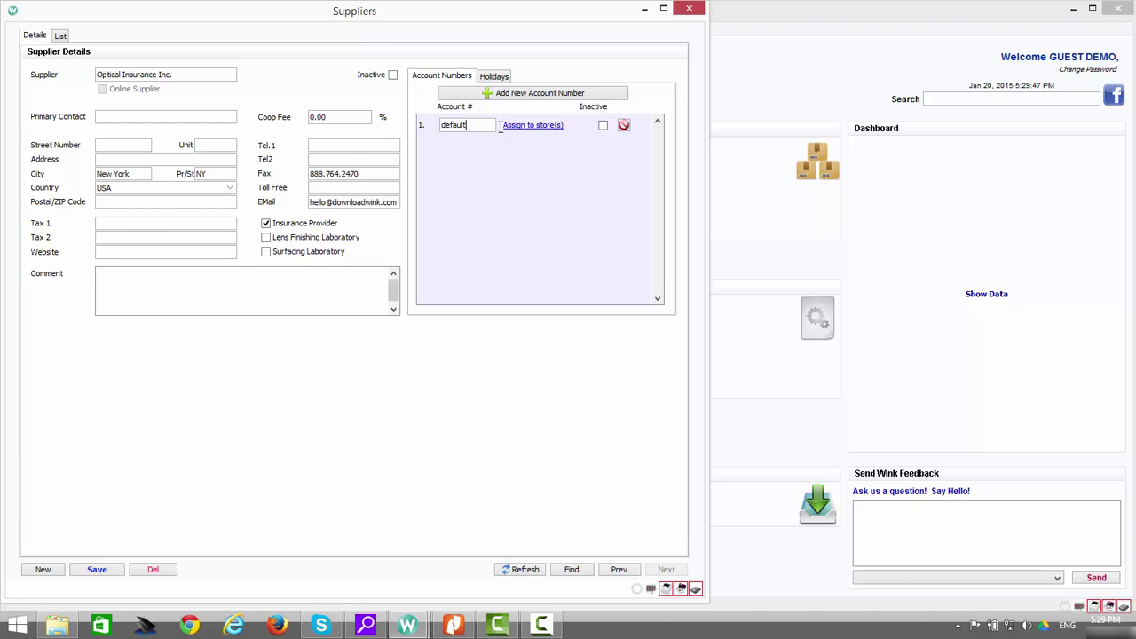
click(112, 573)
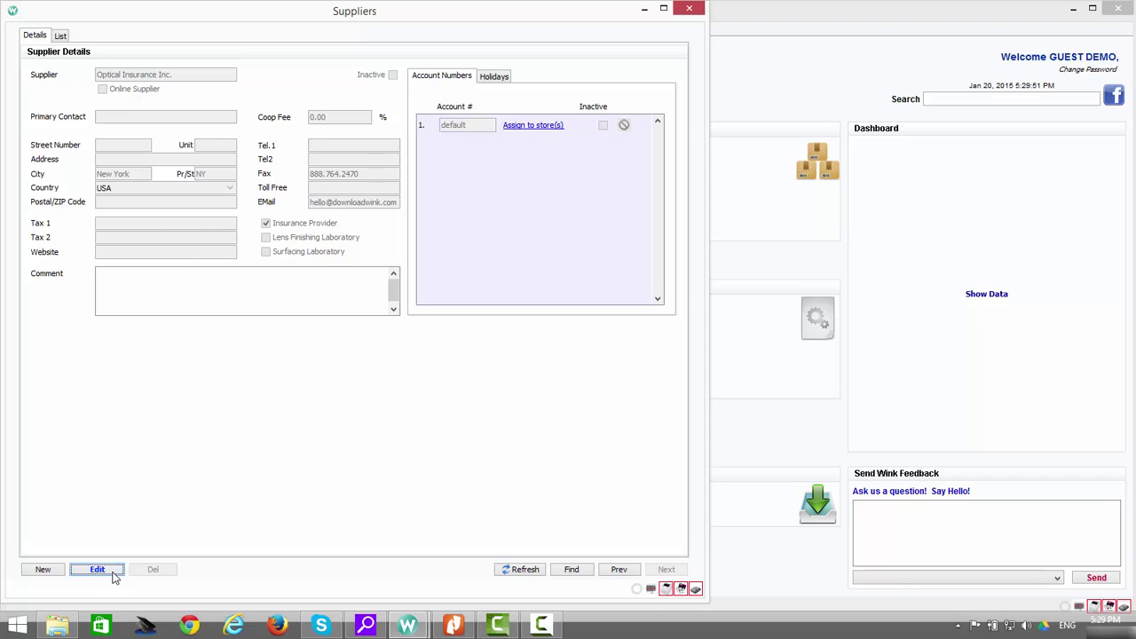
Start a new supplier 'A1 Ophthalmic Lab' and enter its street address and postal code
click(52, 576)
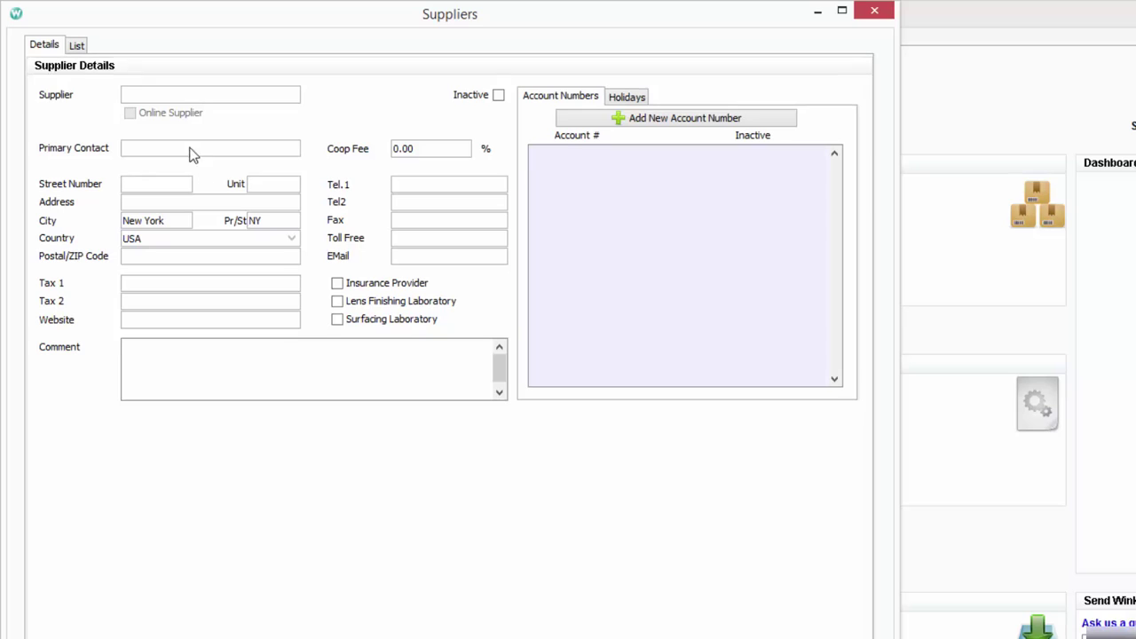
text(A1 Ophthalmic Lab)
click(141, 183)
text(456)
click(145, 200)
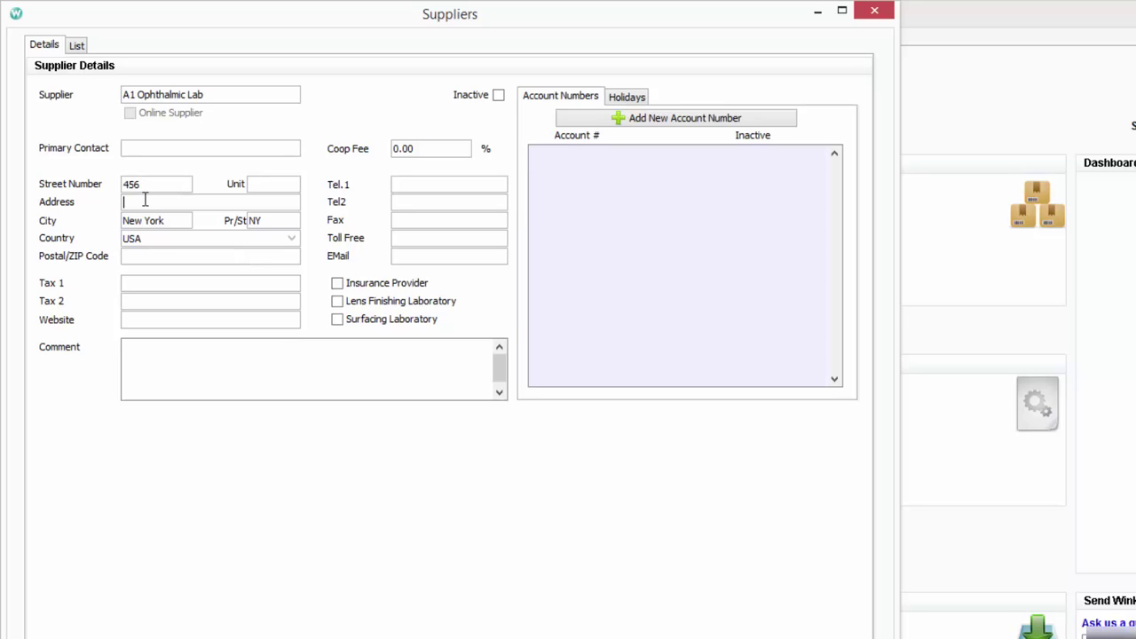
text(Optical D)
text(=)
key(BackSpace)
key(BackSpace)
text(l Drive)
click(181, 255)
text(90210)
Fill in the supplier's phone number, fax number and e-mail address
click(424, 184)
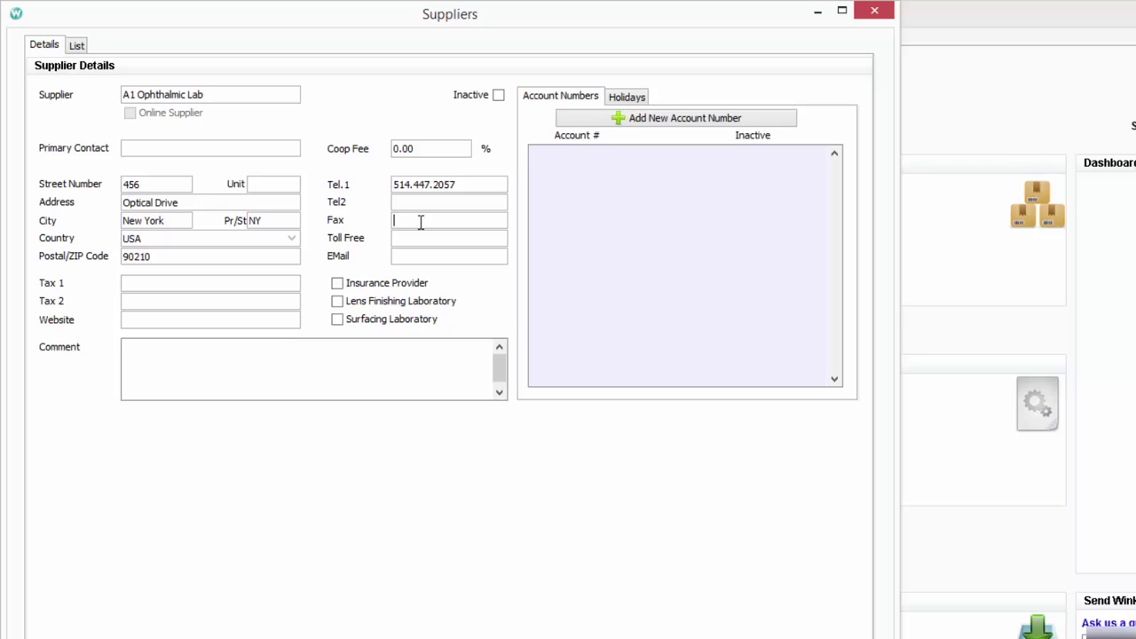
click(426, 259)
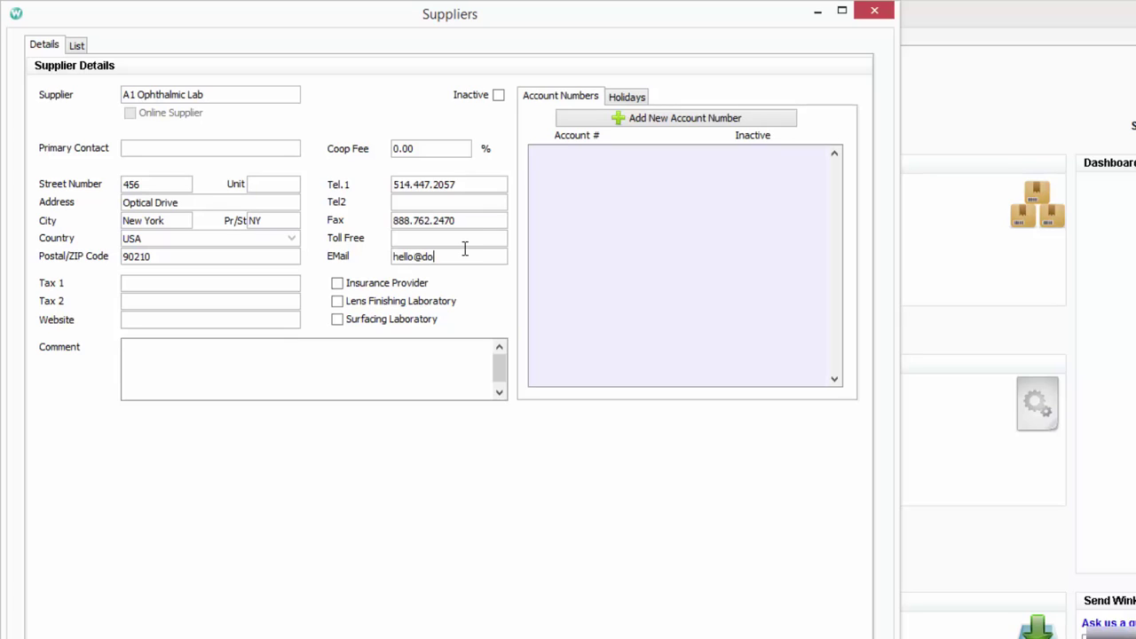
Mark it as Lens Finishing and Surfacing Laboratory and add an account assigned to Downtown
click(338, 303)
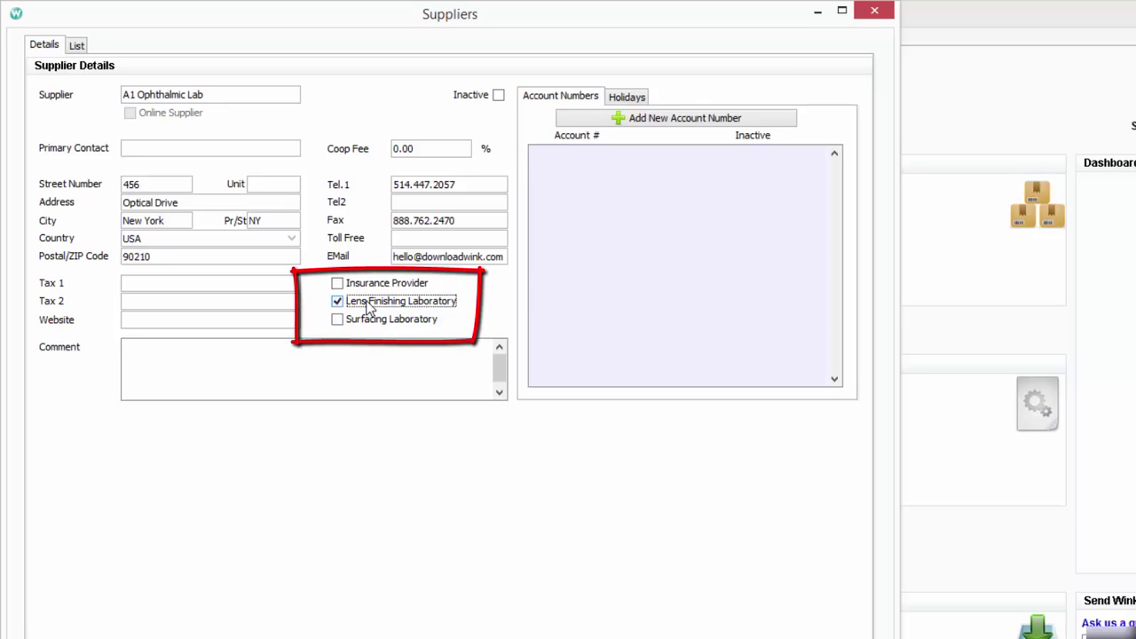
click(339, 321)
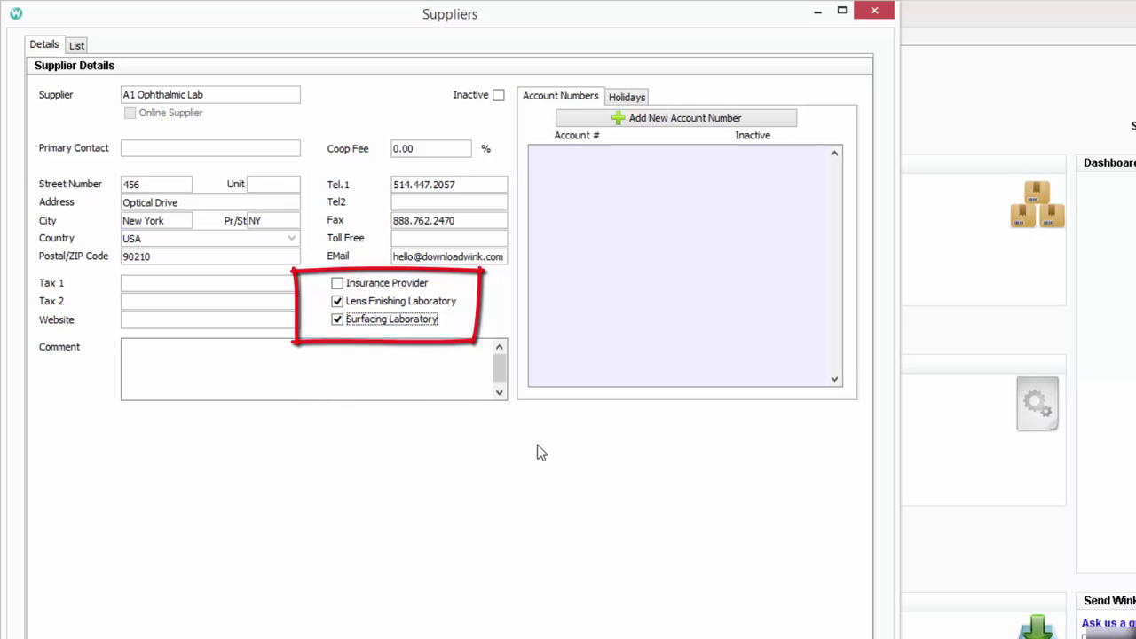
click(688, 122)
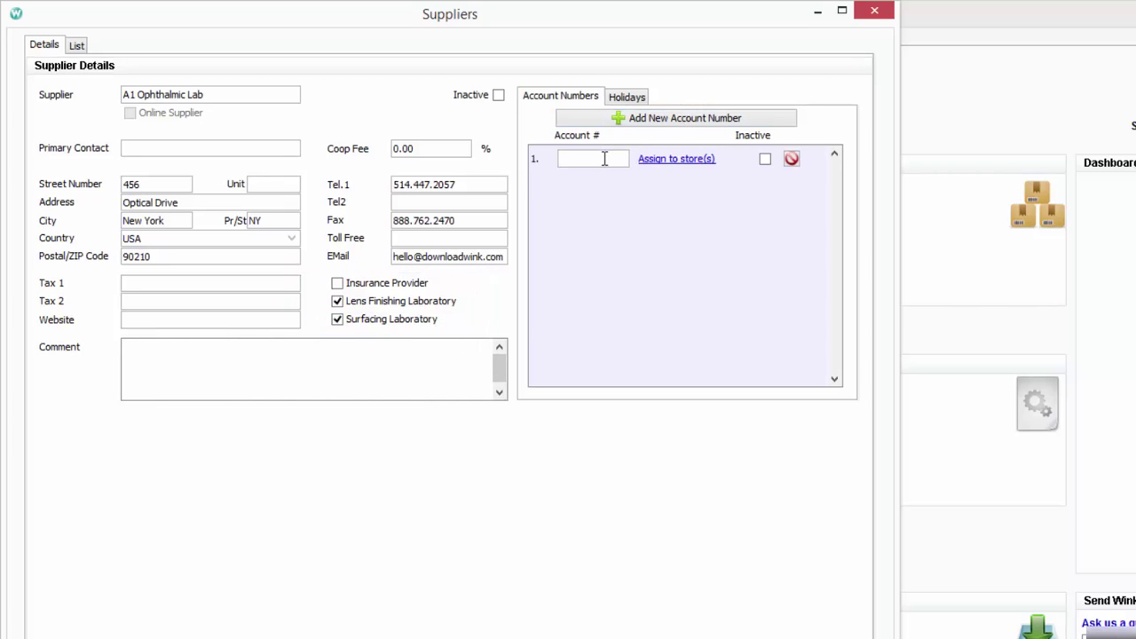
text(34567)
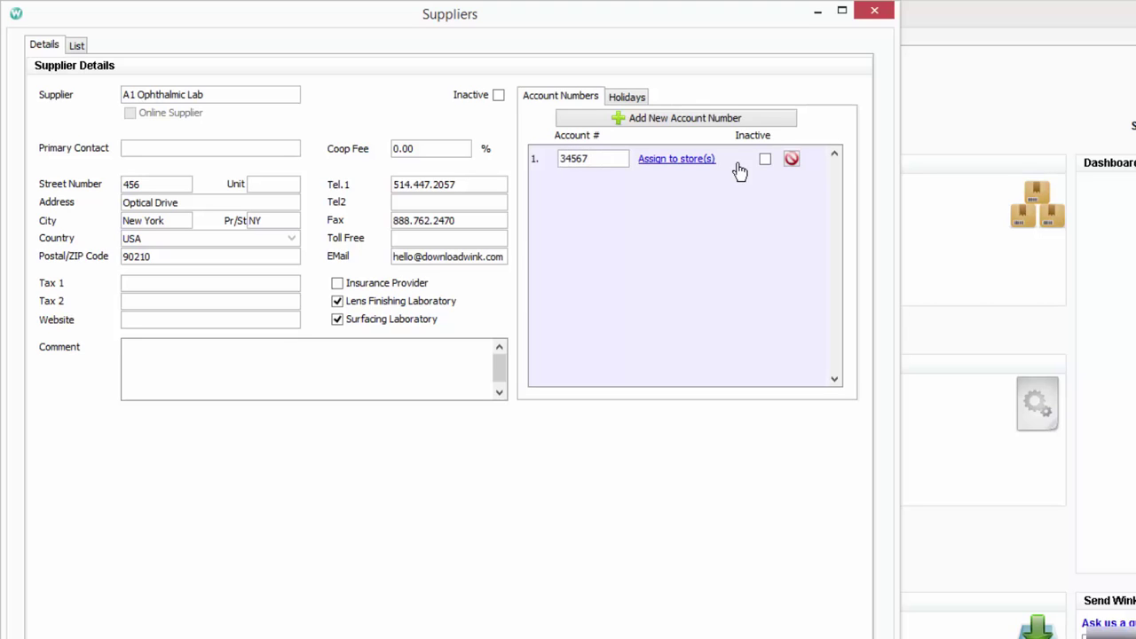
click(696, 163)
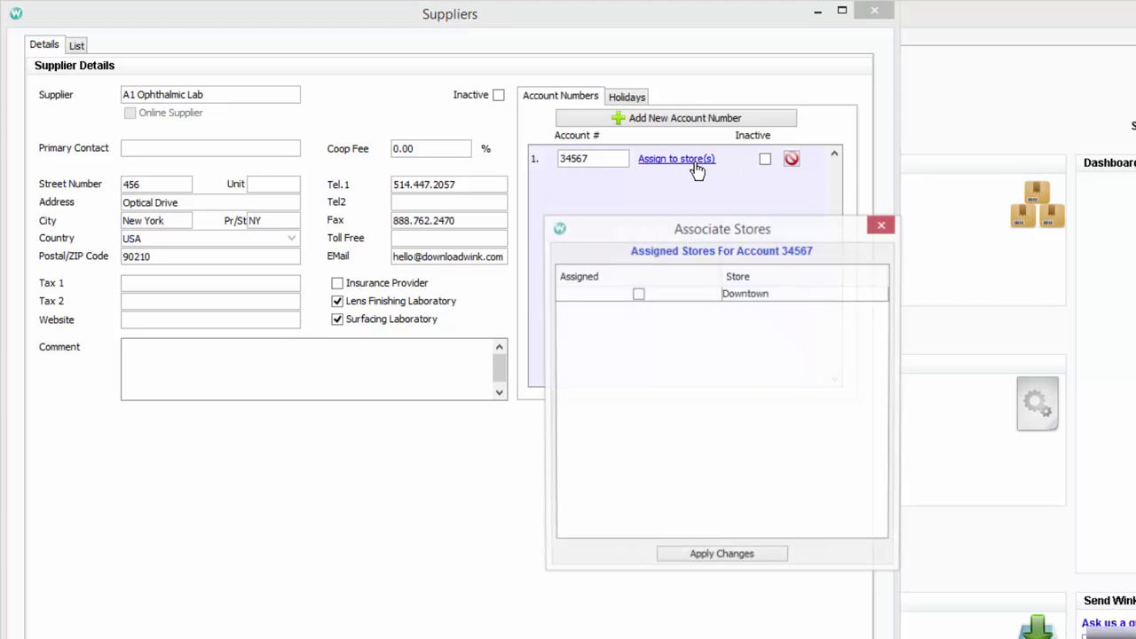
click(638, 295)
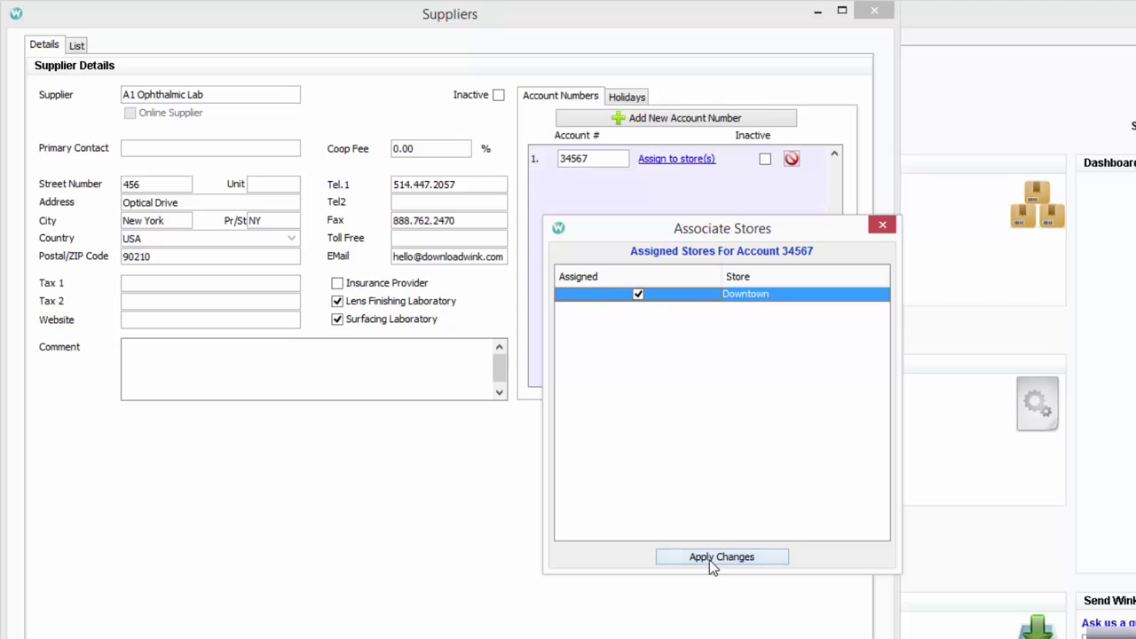
click(709, 557)
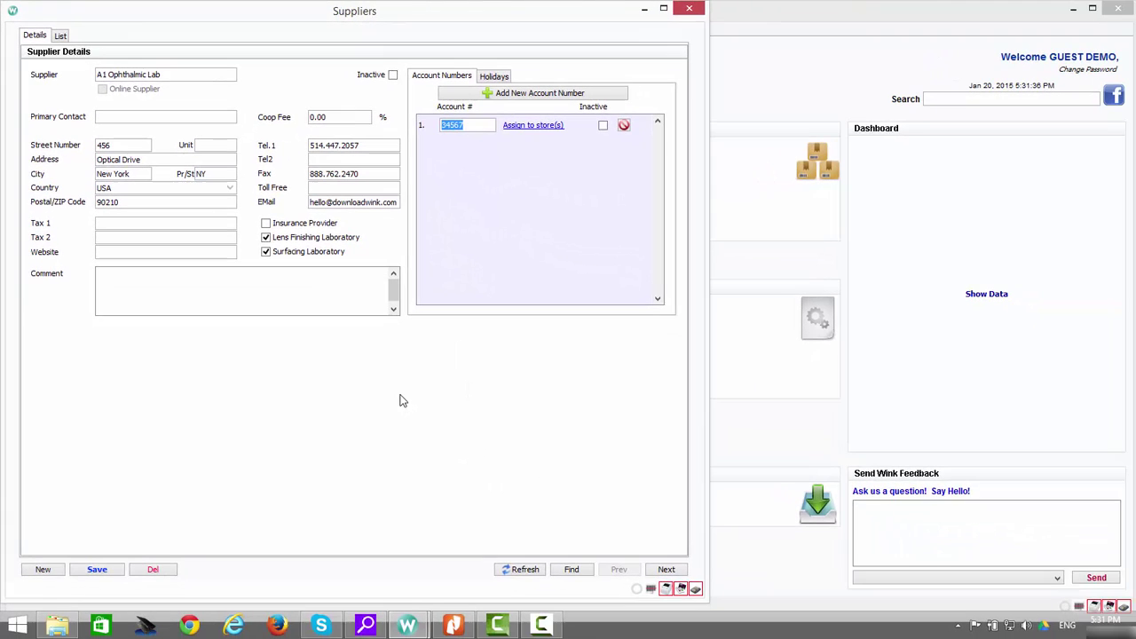
Save A1 Ophthalmic Lab, review the three suppliers in the List view, then close Suppliers
click(114, 573)
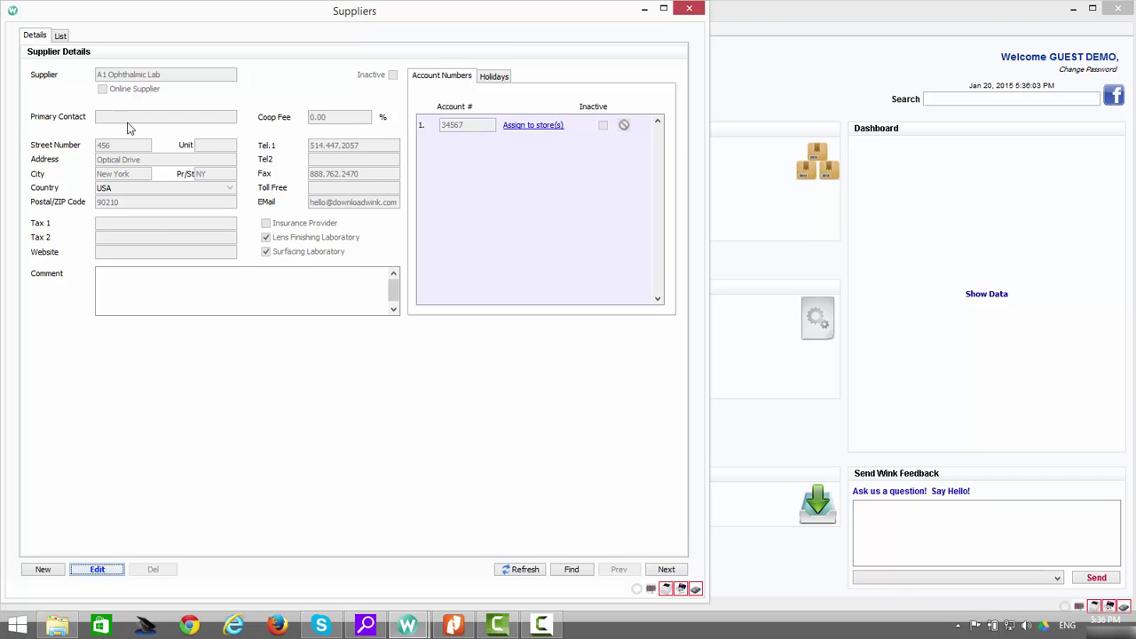
click(60, 34)
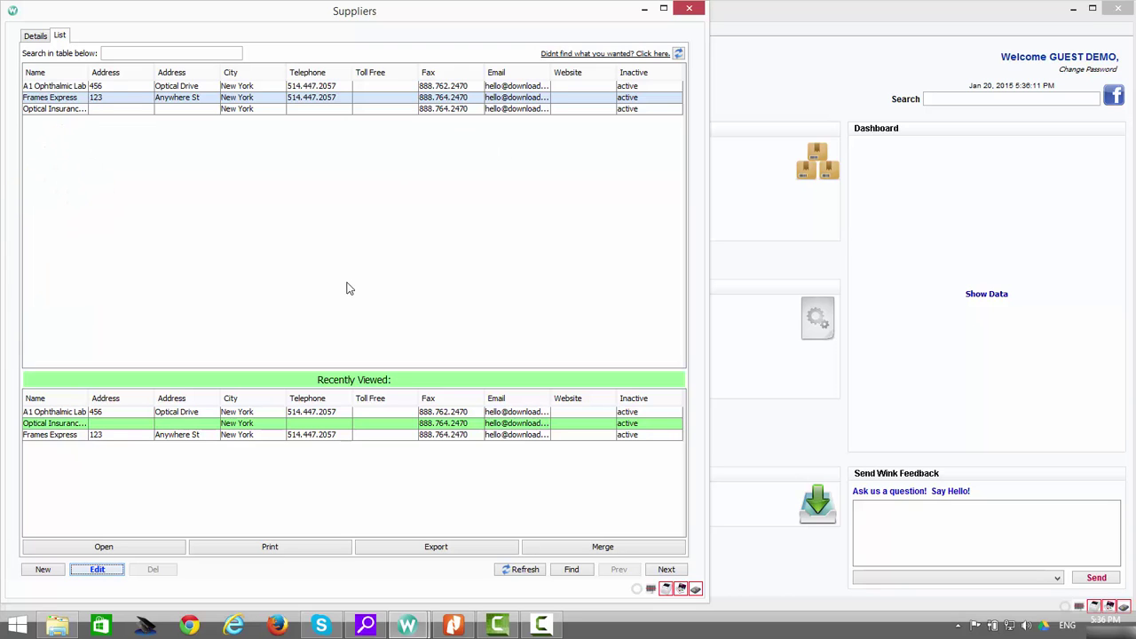
click(691, 10)
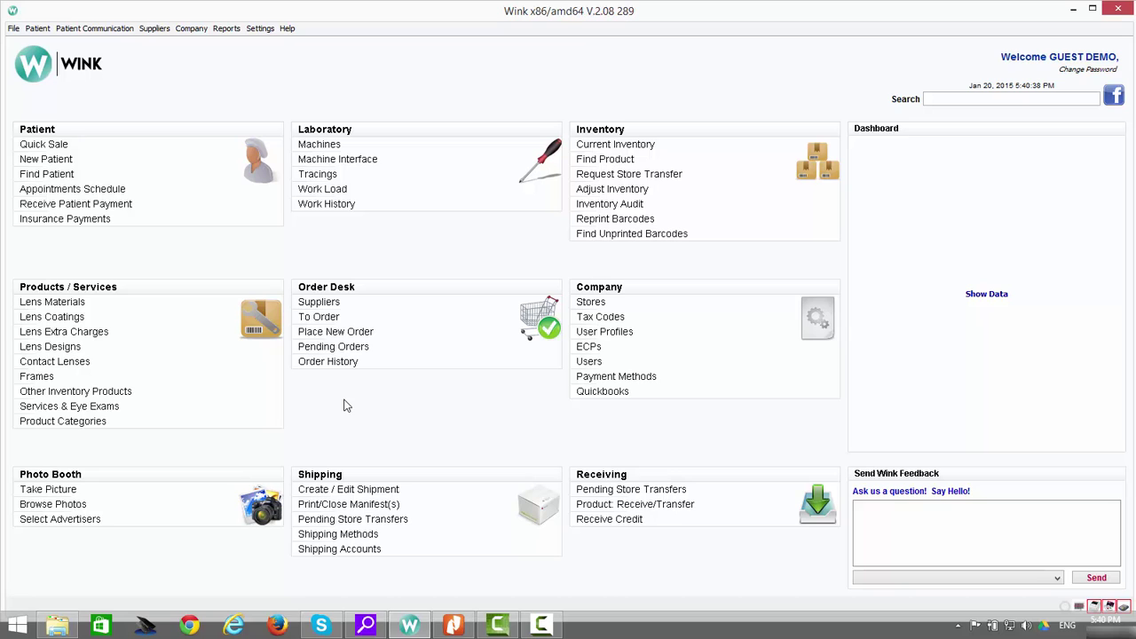
Open Product Categories and enlarge the window so all five categories, 1- Economy to 5- Luxury, show
click(71, 423)
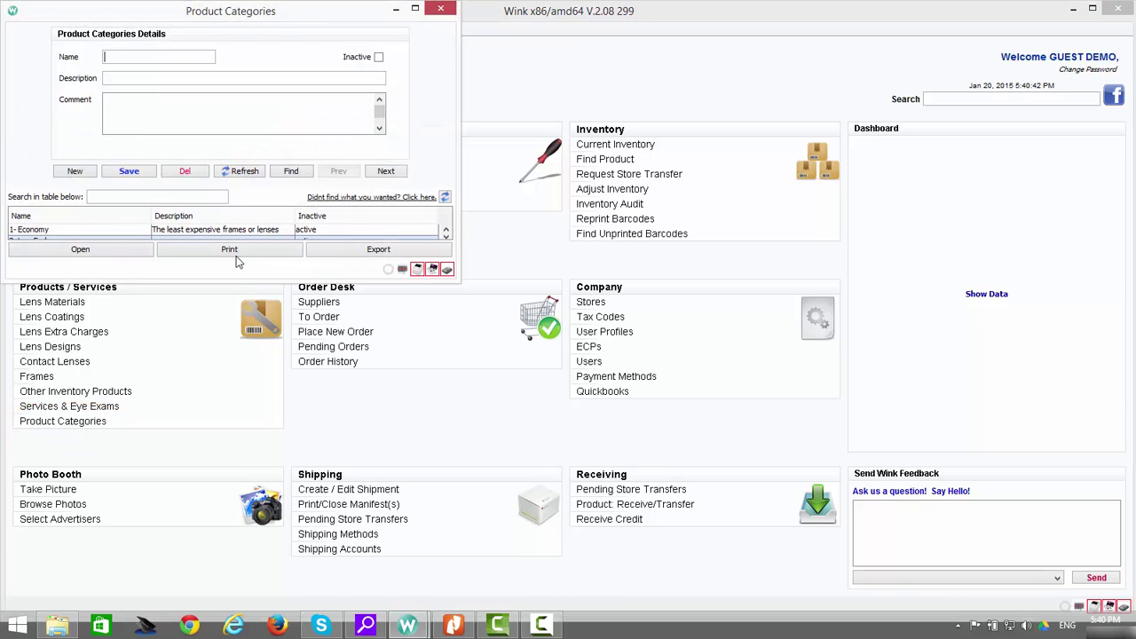
drag(233, 278, 232, 436)
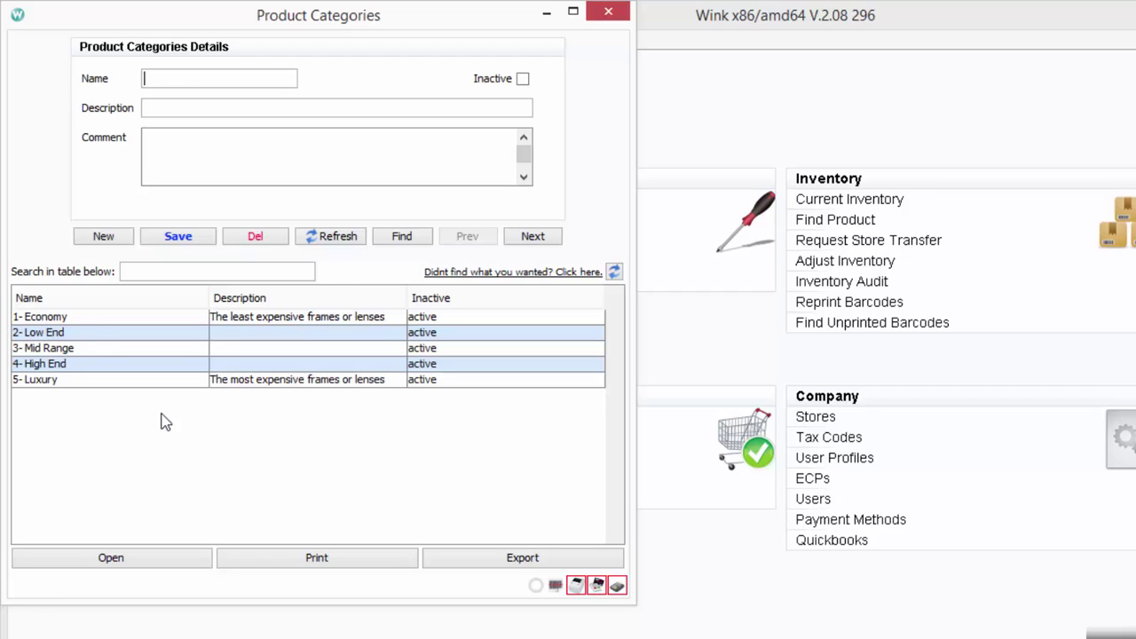
Rename category '1- Economy' to '1- Economie' and save it
click(86, 321)
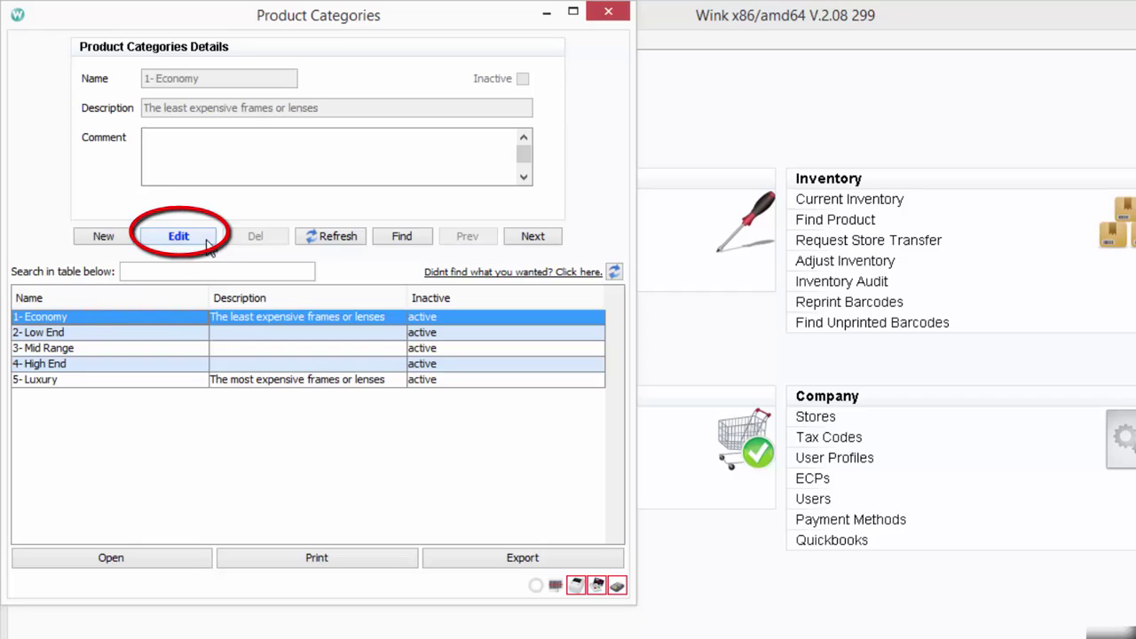
click(203, 241)
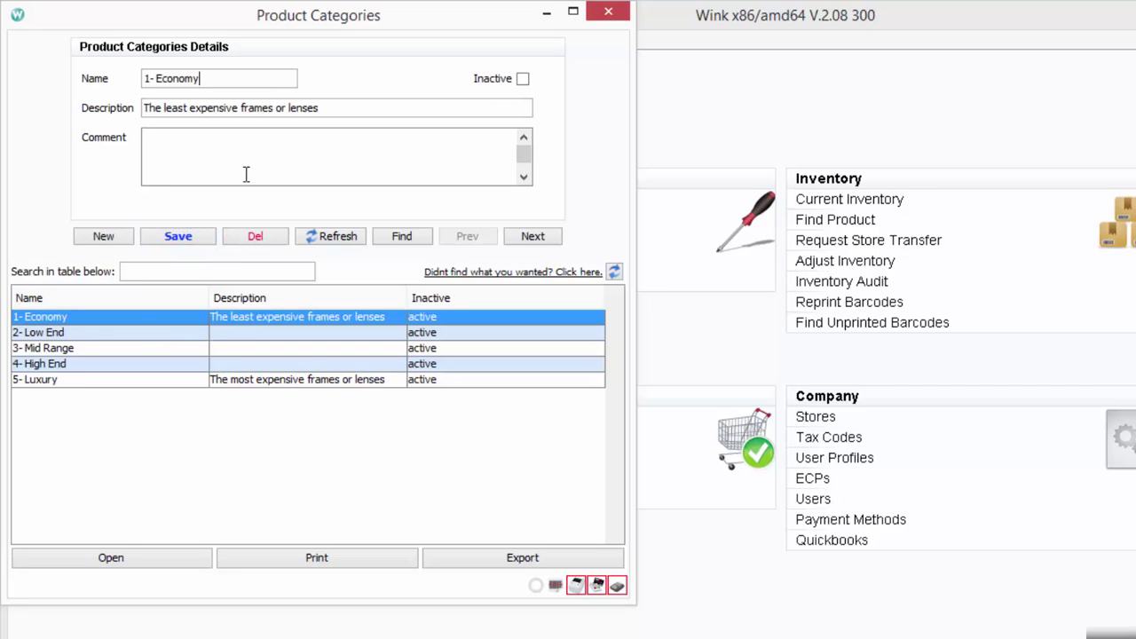
key(BackSpace)
text(ie)
click(175, 240)
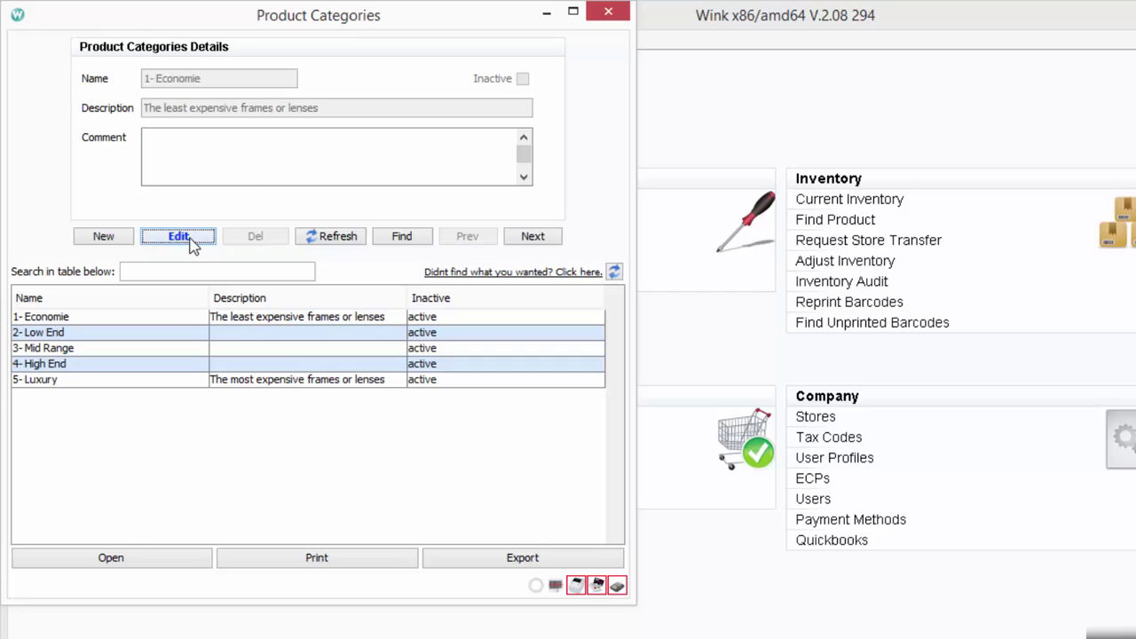
Restore the name to '1- Economy', save, and start a blank new category
click(190, 242)
click(230, 83)
click(232, 85)
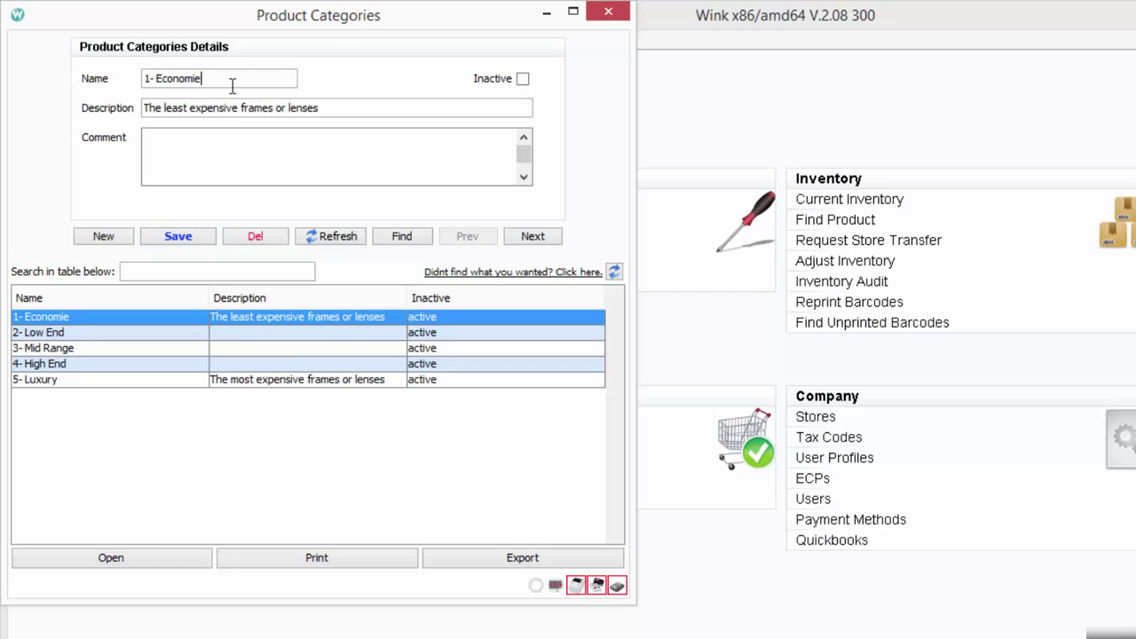
key(BackSpace)
key(BackSpace)
text(y)
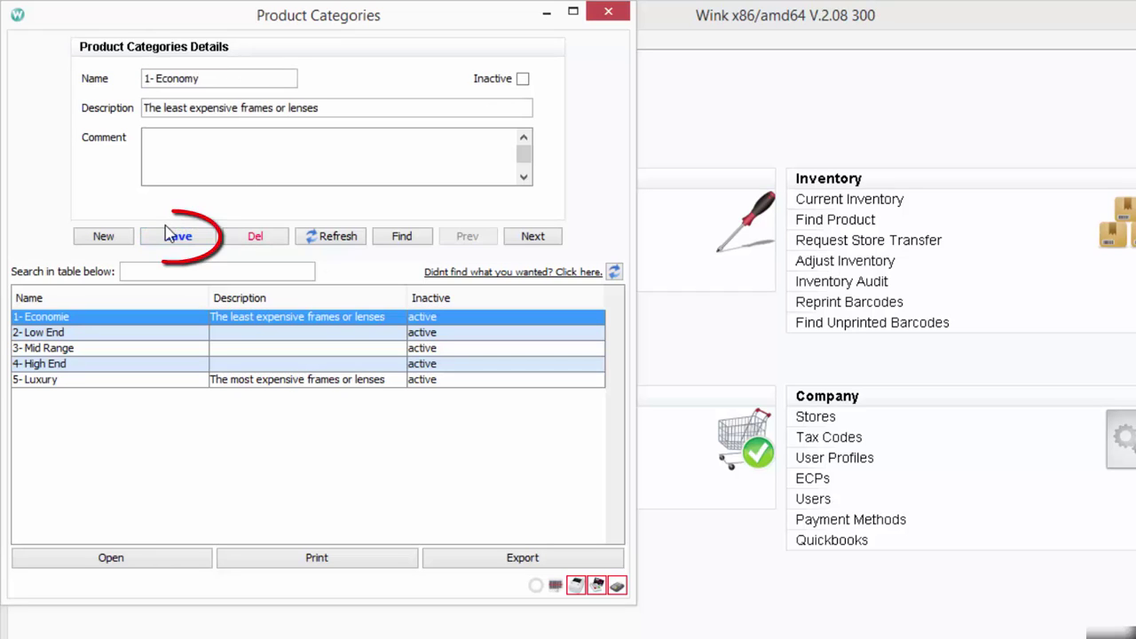
click(182, 240)
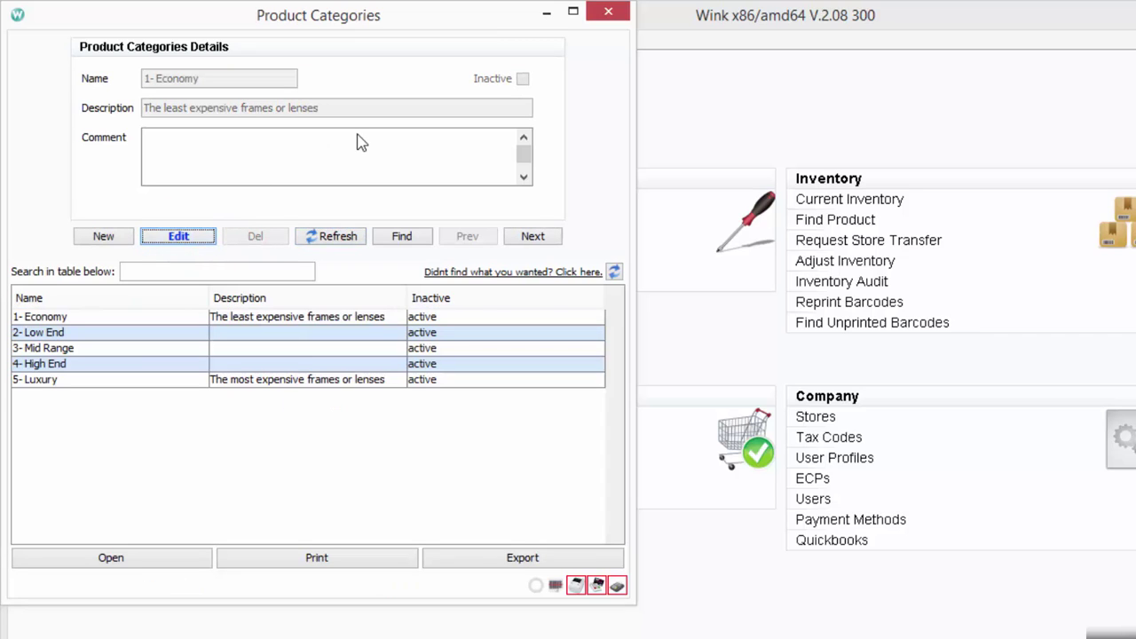
key(alt+n)
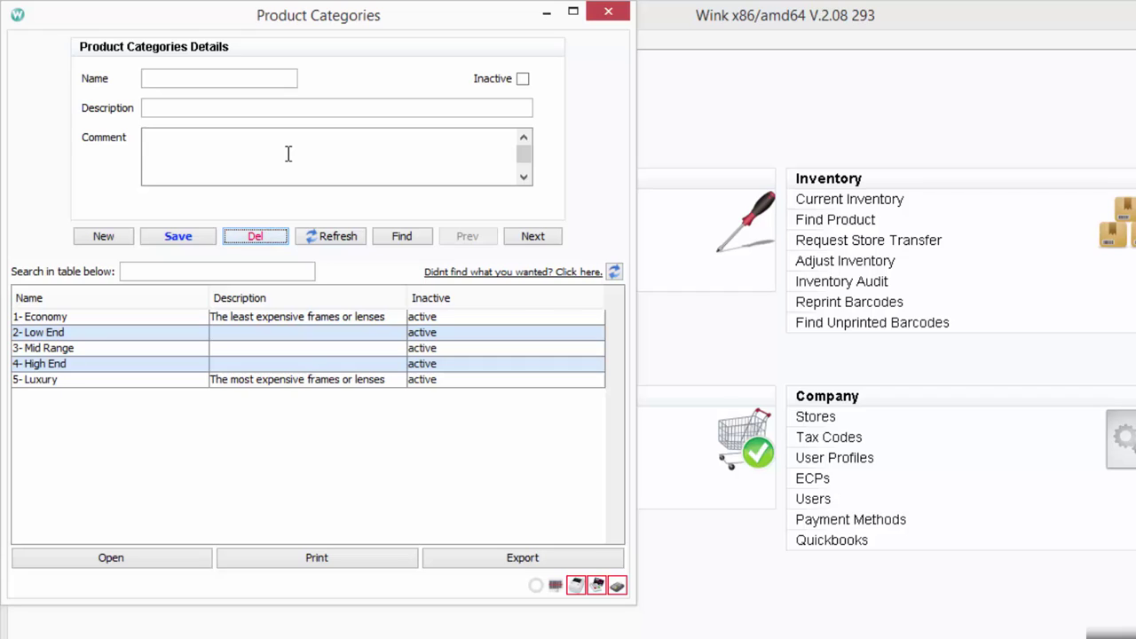
Add and save a new category named '1 Low'
click(105, 238)
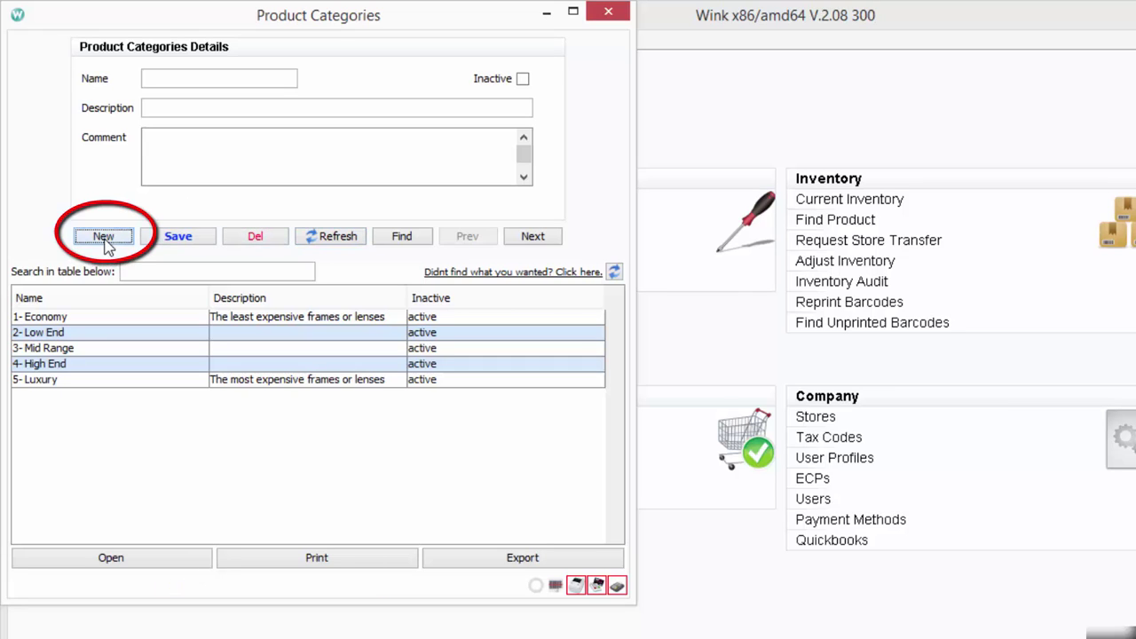
click(231, 81)
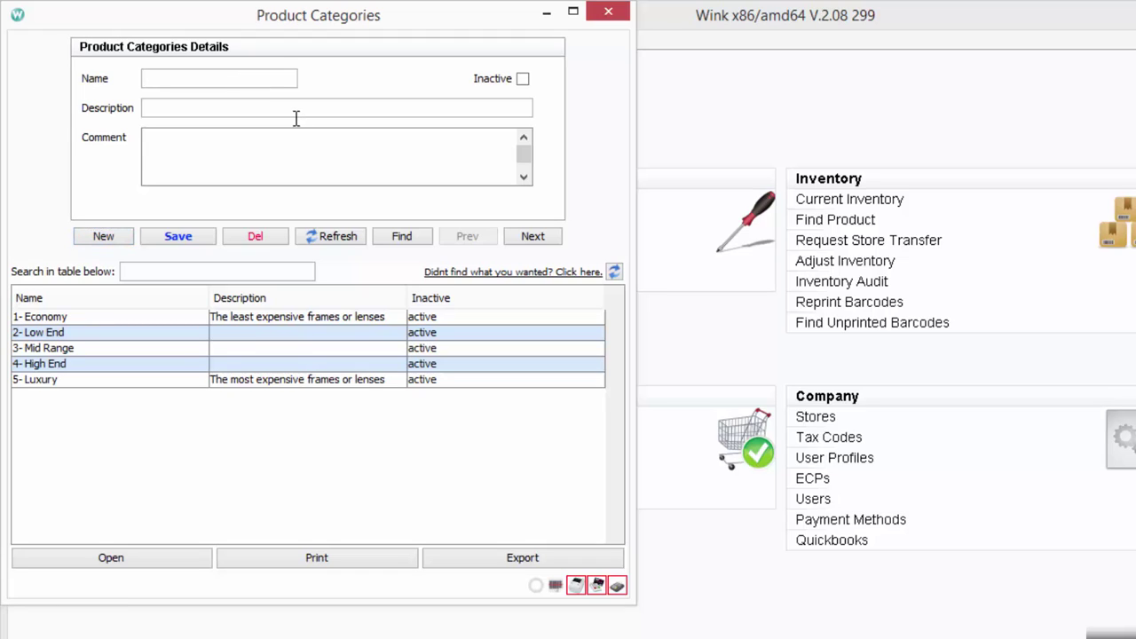
text(Low)
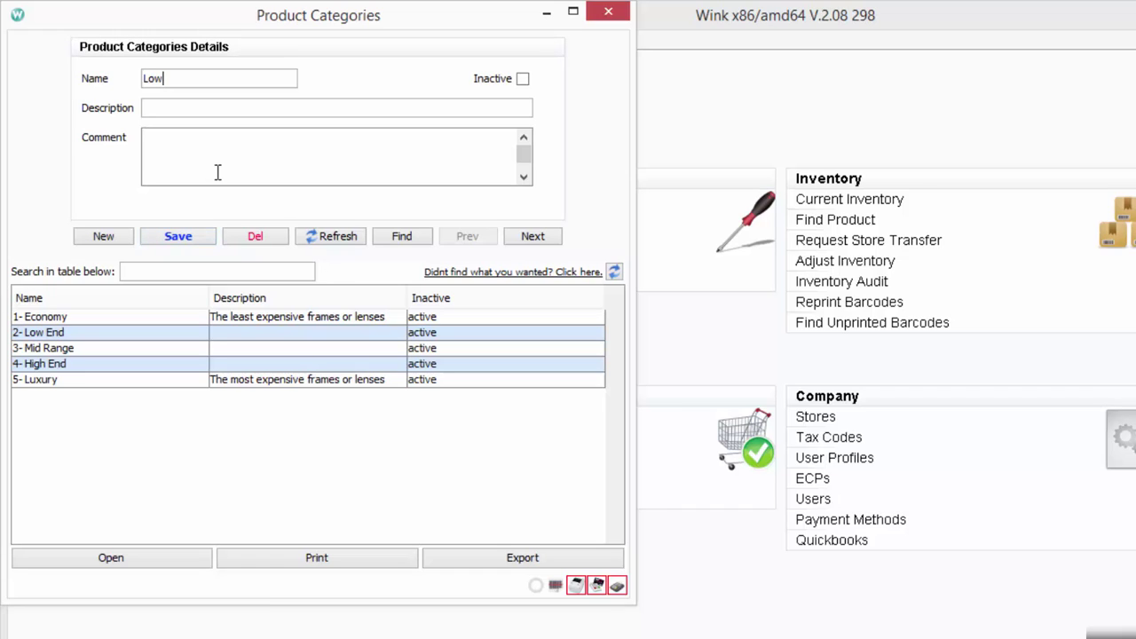
click(149, 80)
text(1)
click(188, 240)
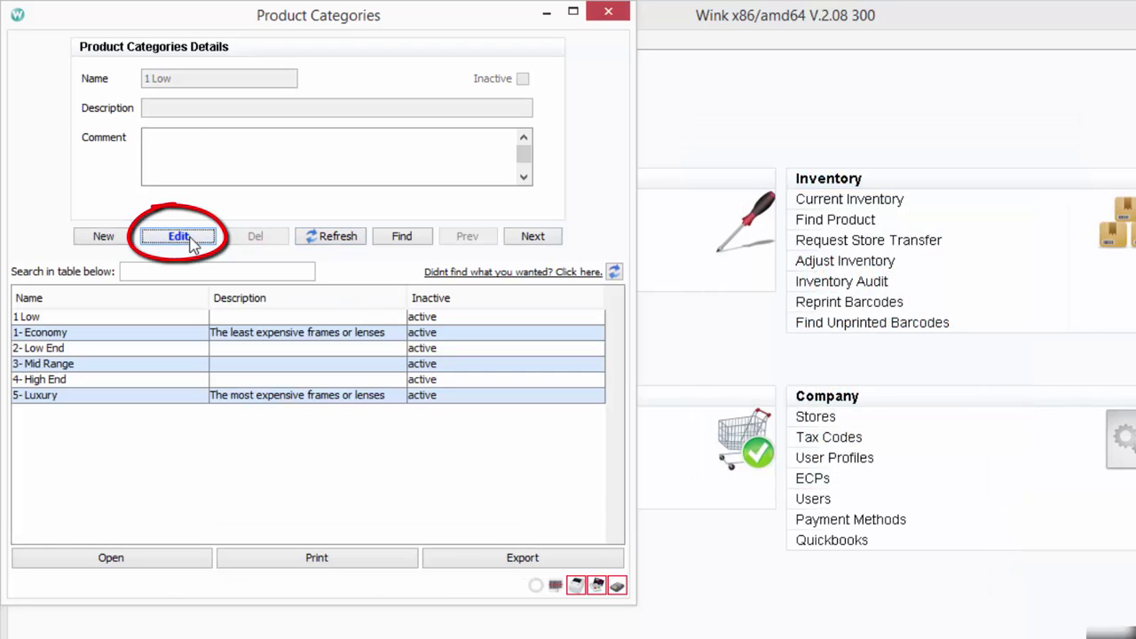
Add and save categories '2 Medium' and '3 High'
click(116, 242)
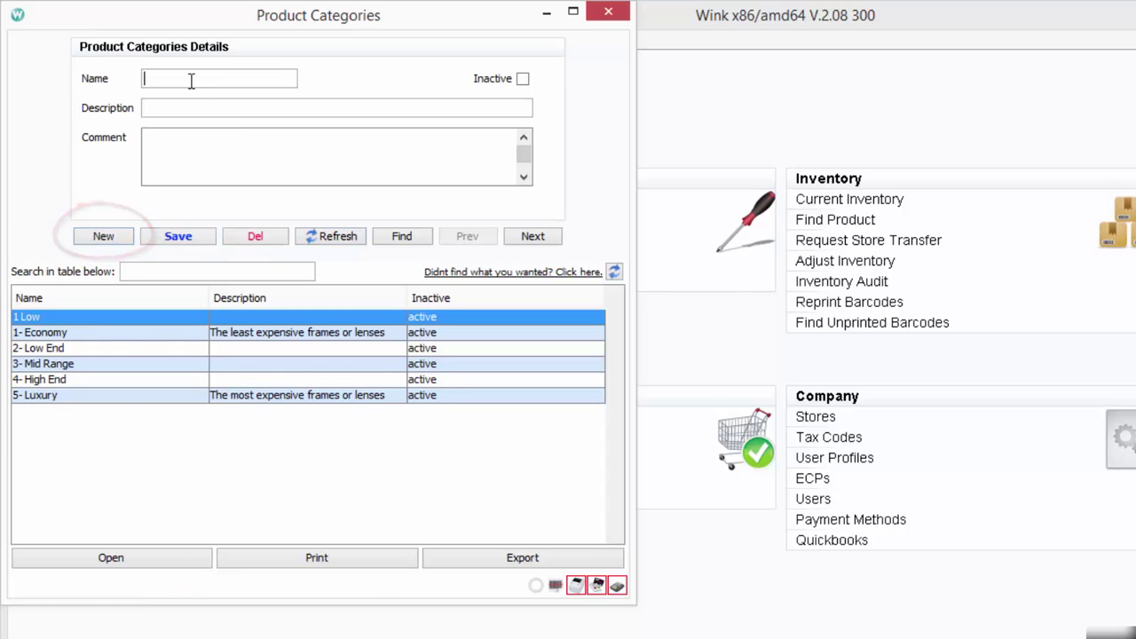
text(2 Med)
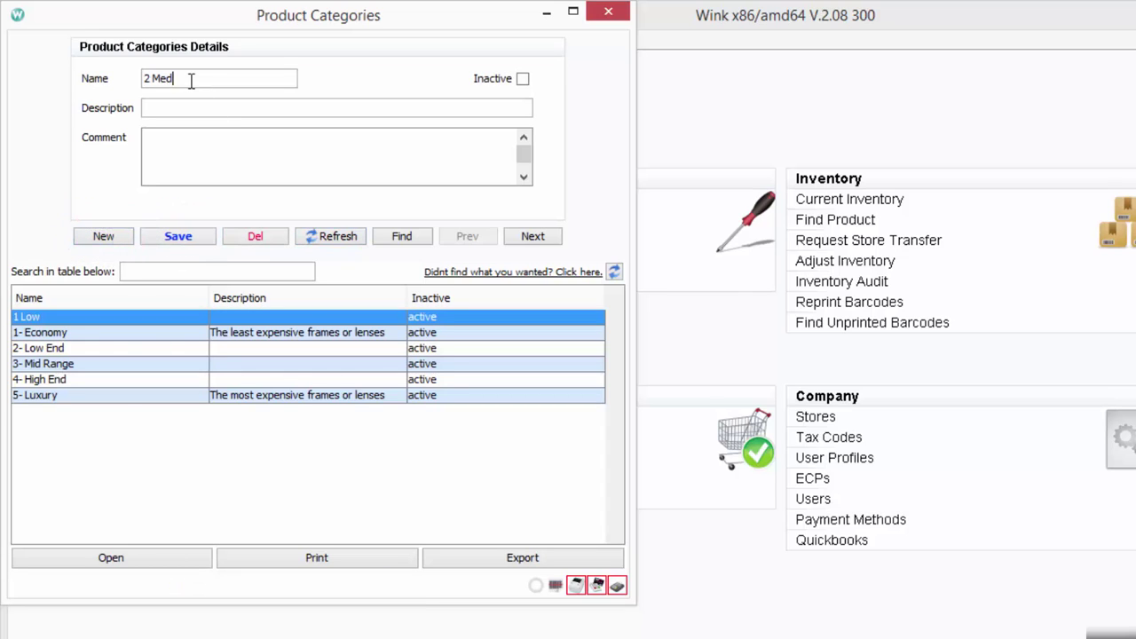
text(ium)
click(190, 237)
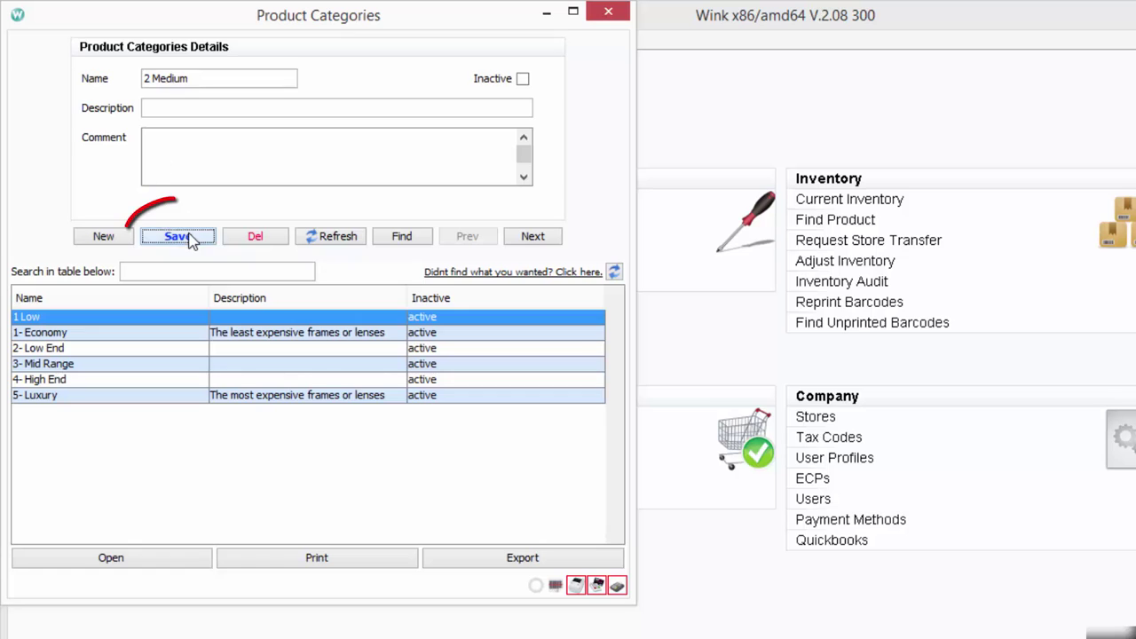
click(119, 236)
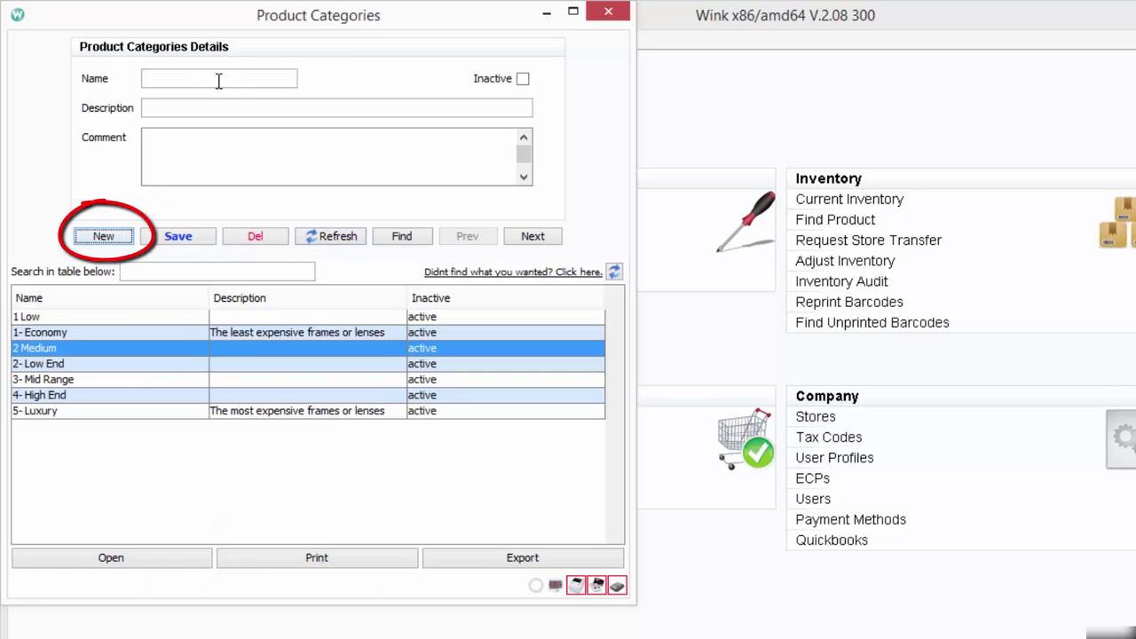
text(3)
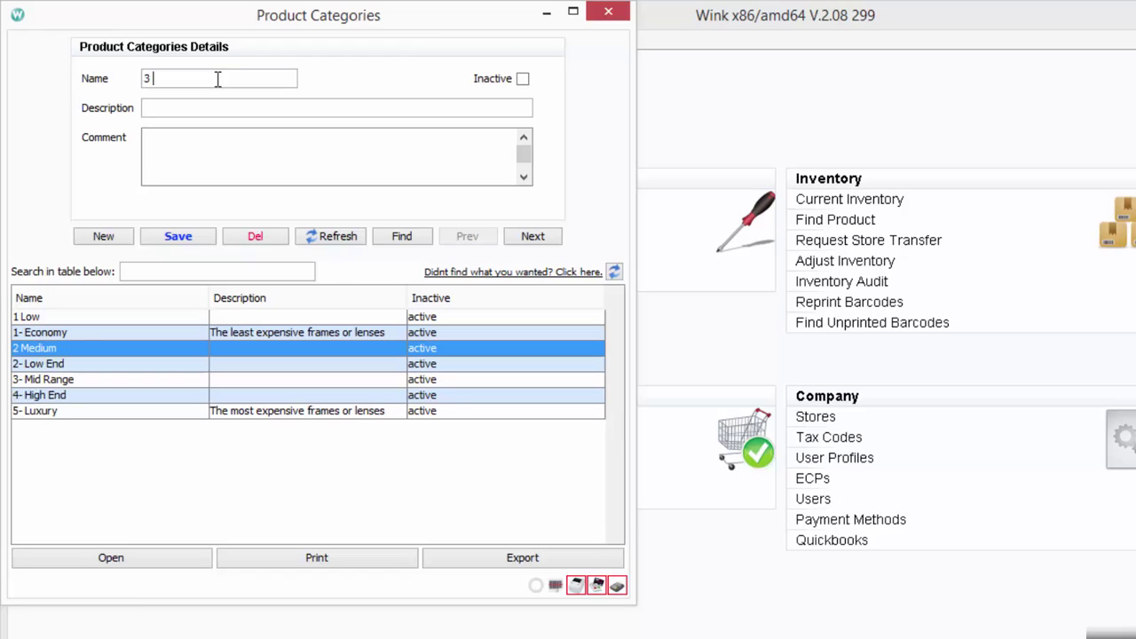
text( High)
click(190, 237)
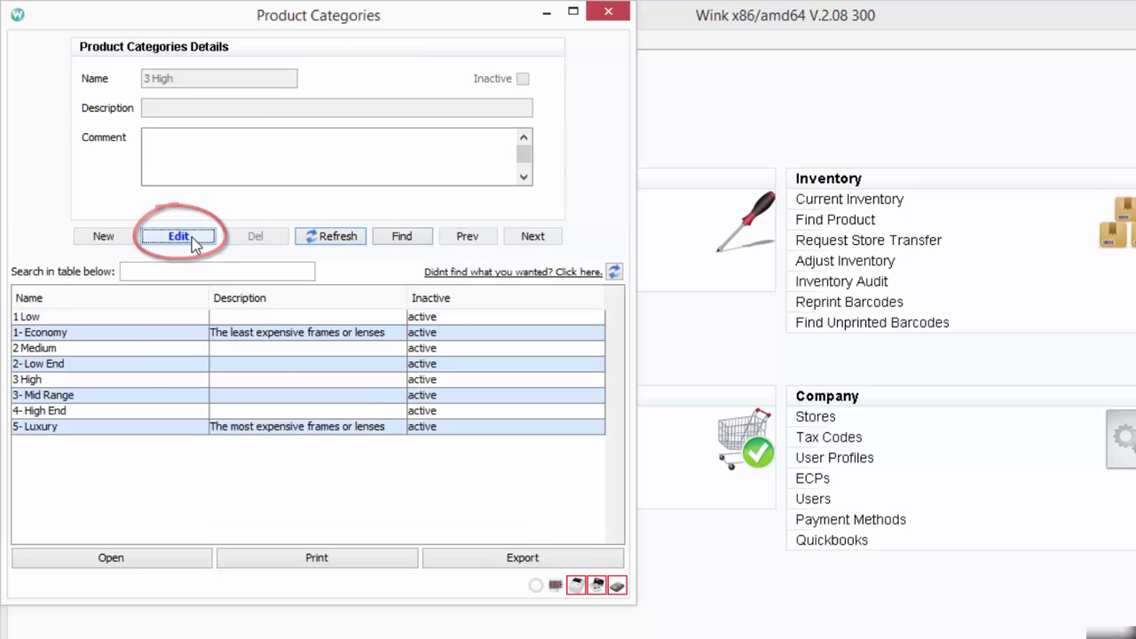
Select the 1 Low, 2 Medium and 3 High rows in turn, ending on 3 High
click(92, 322)
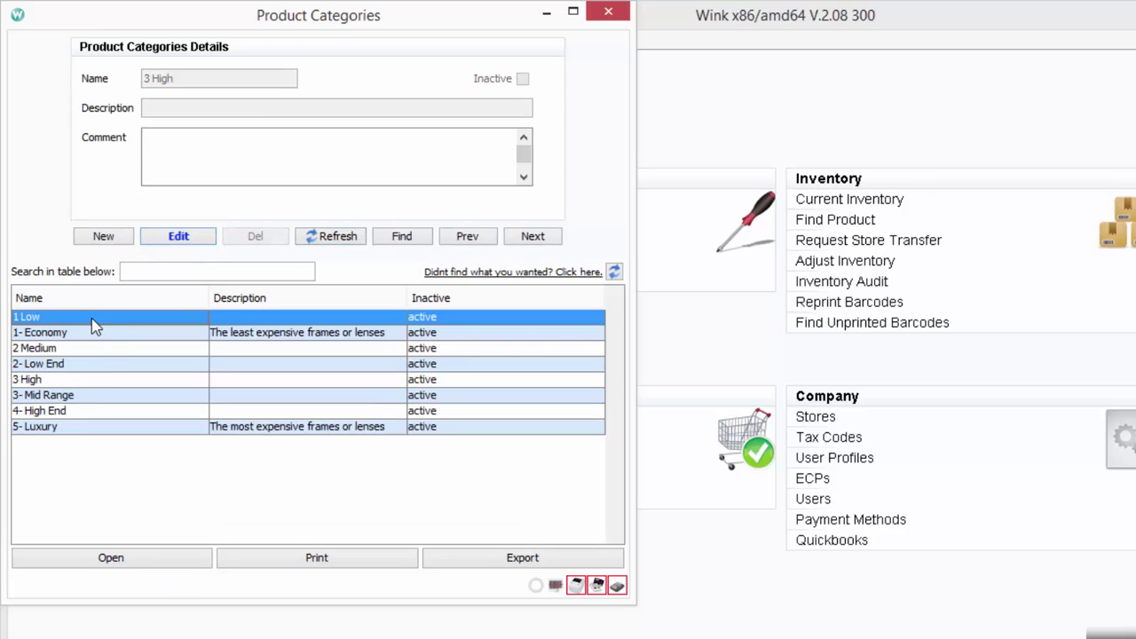
click(92, 349)
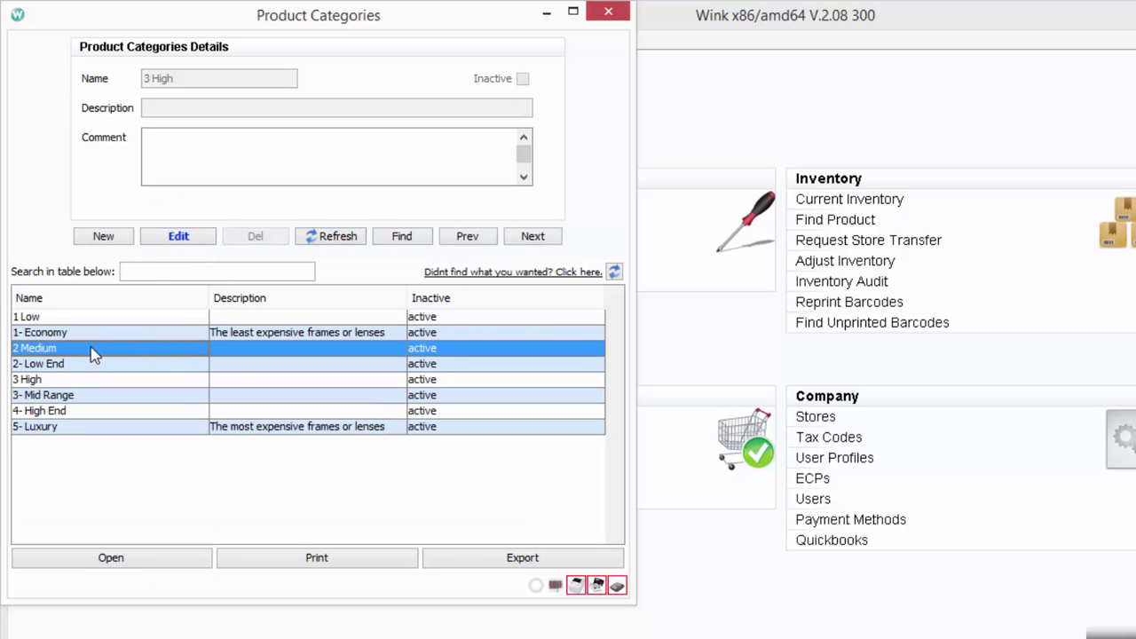
click(105, 379)
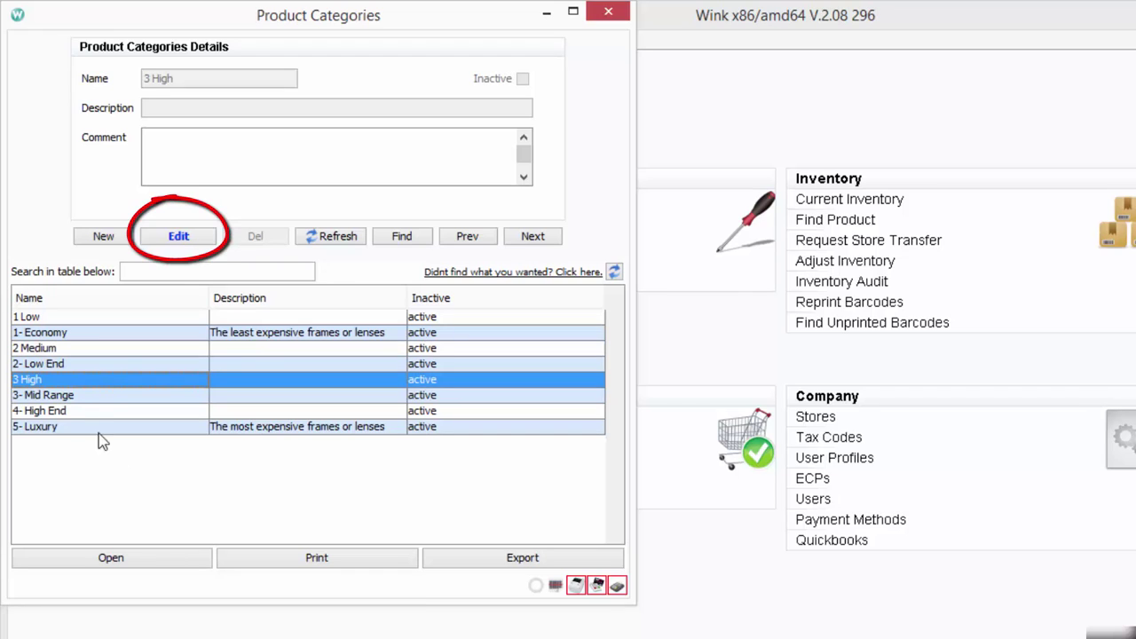
Delete the test categories 3 High, 2 Medium and 1 Low, confirming each deletion
click(180, 238)
click(260, 240)
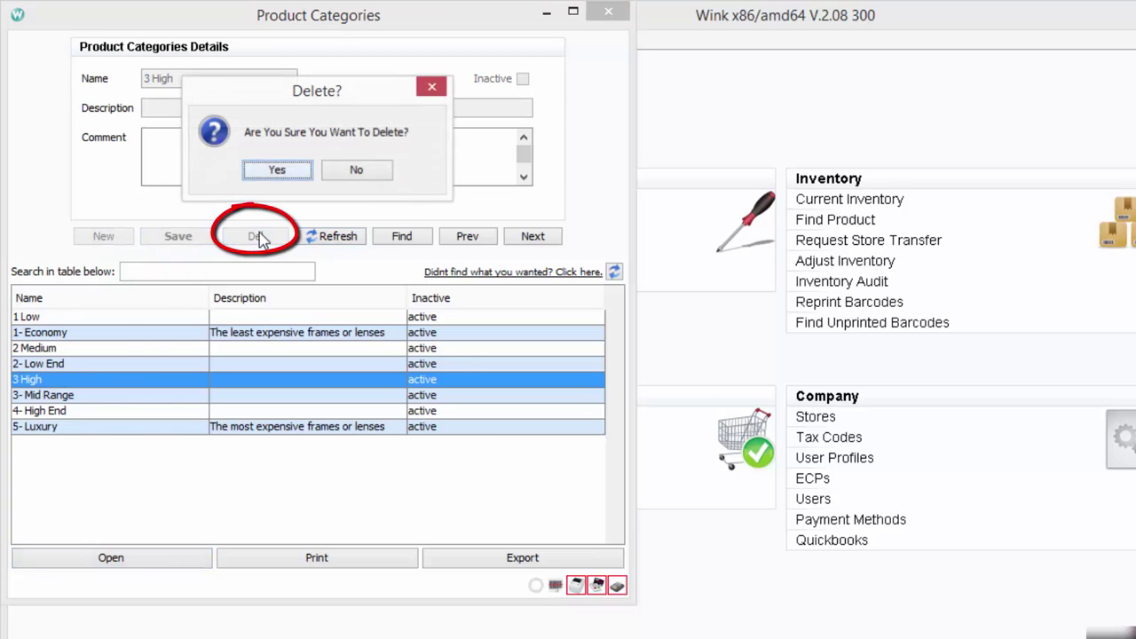
click(289, 176)
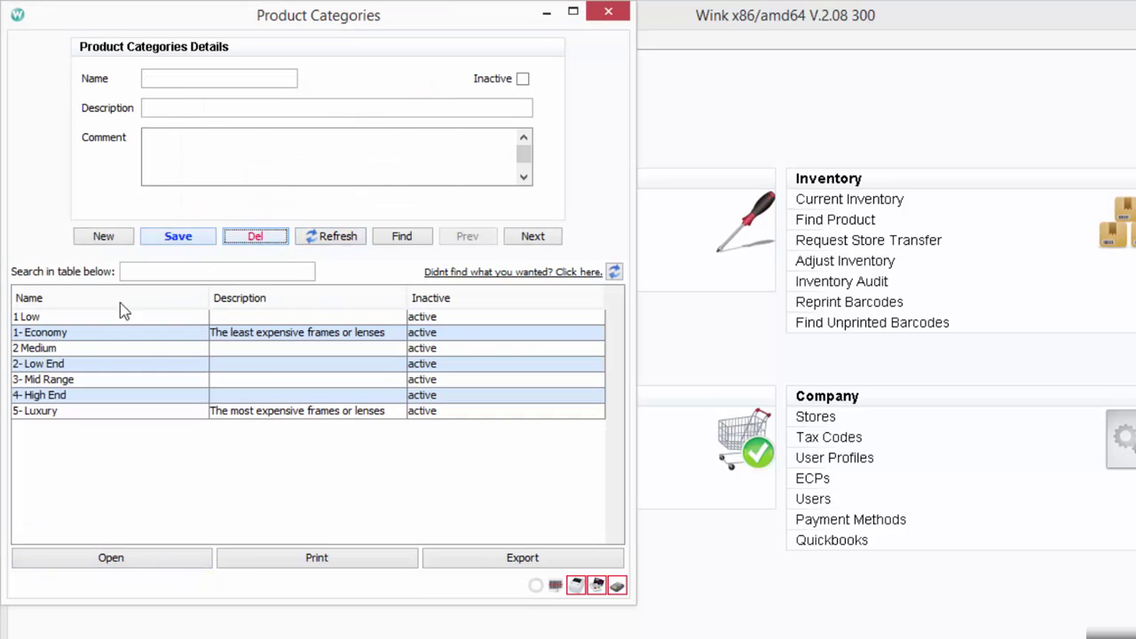
click(66, 351)
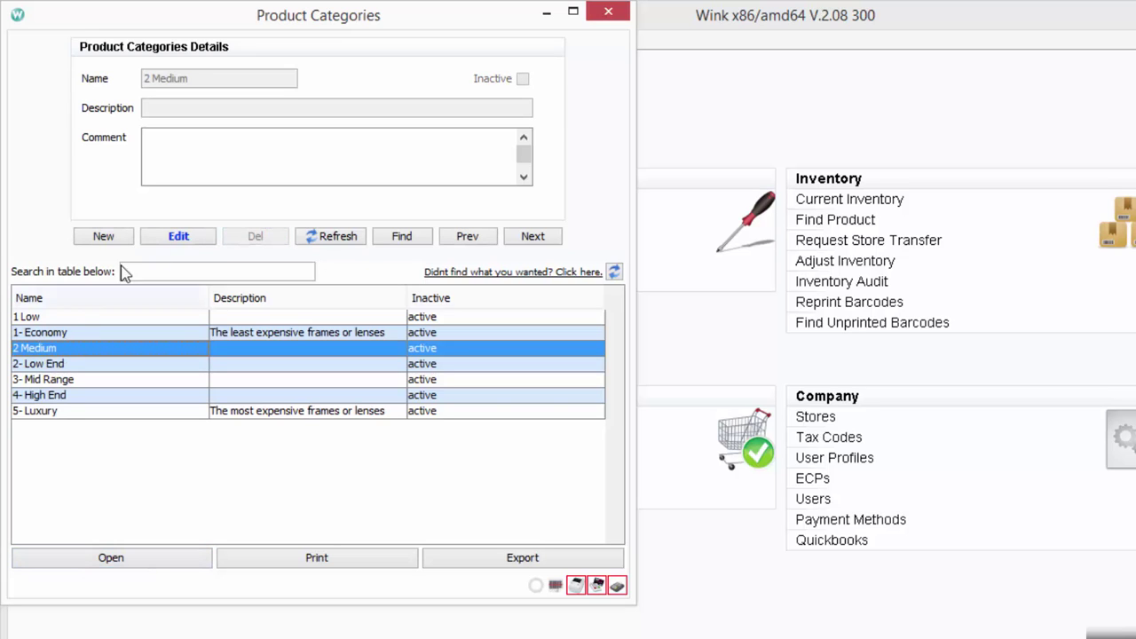
click(186, 234)
click(256, 240)
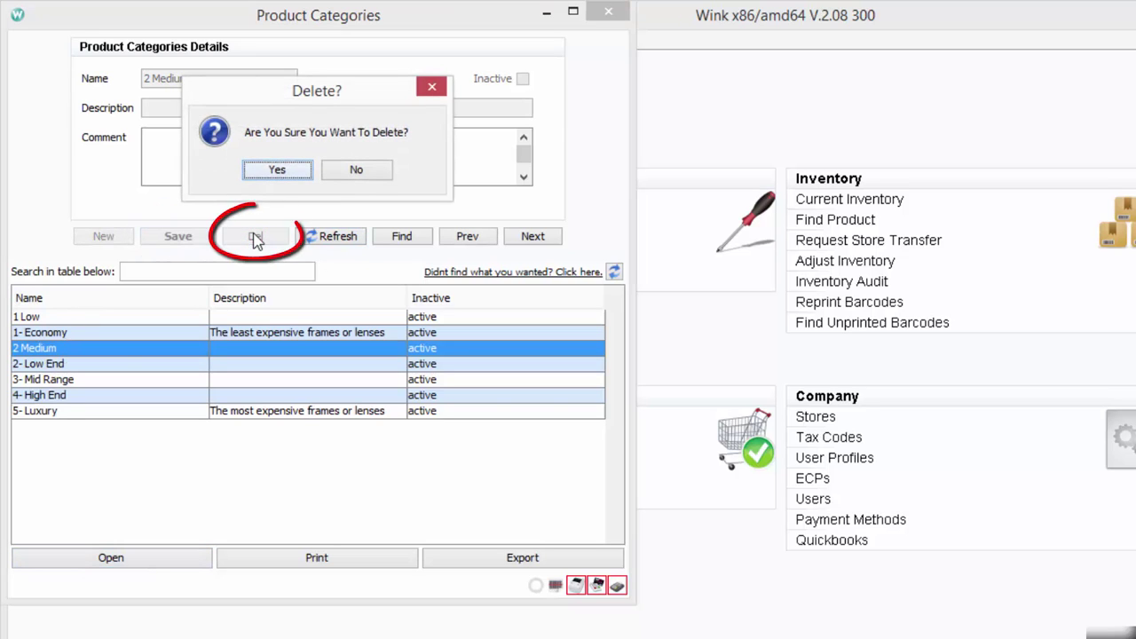
click(281, 174)
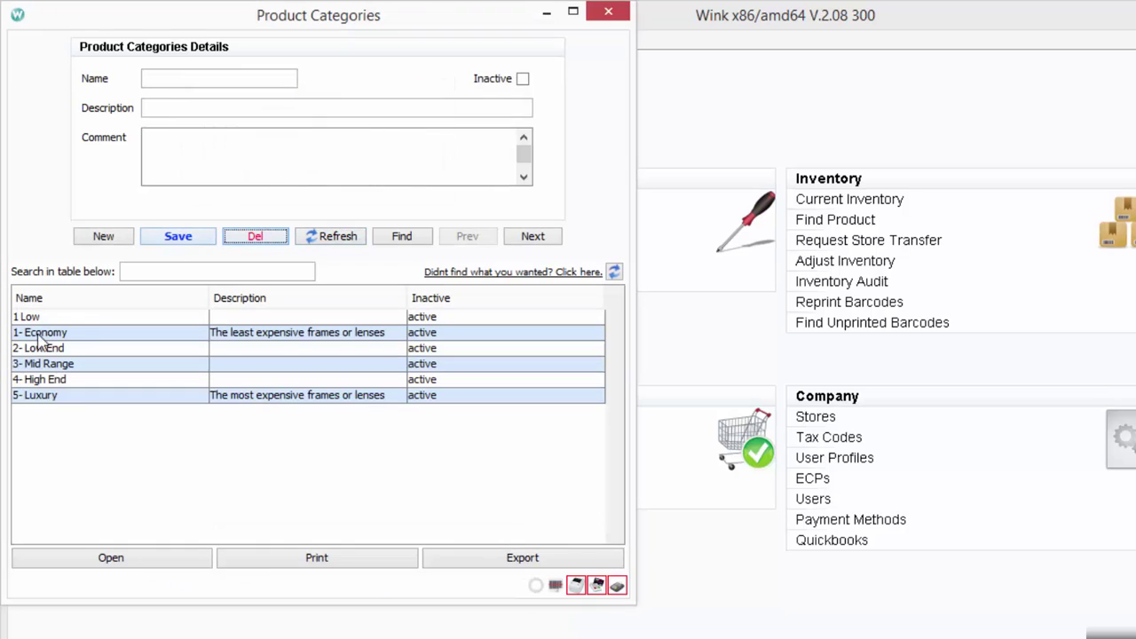
click(80, 316)
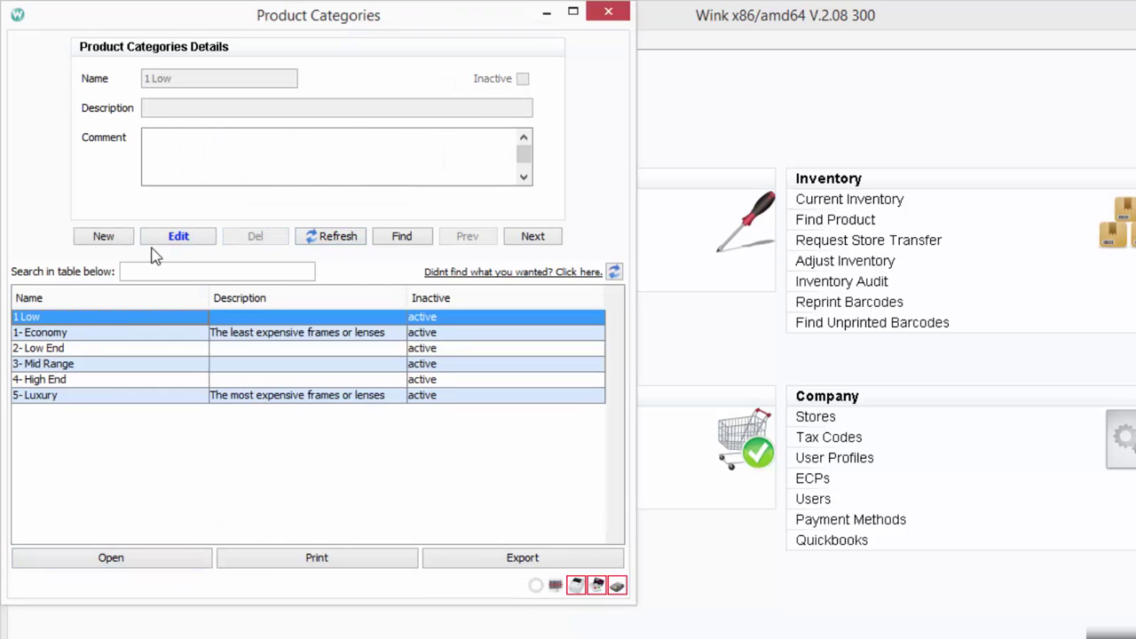
click(183, 238)
click(256, 239)
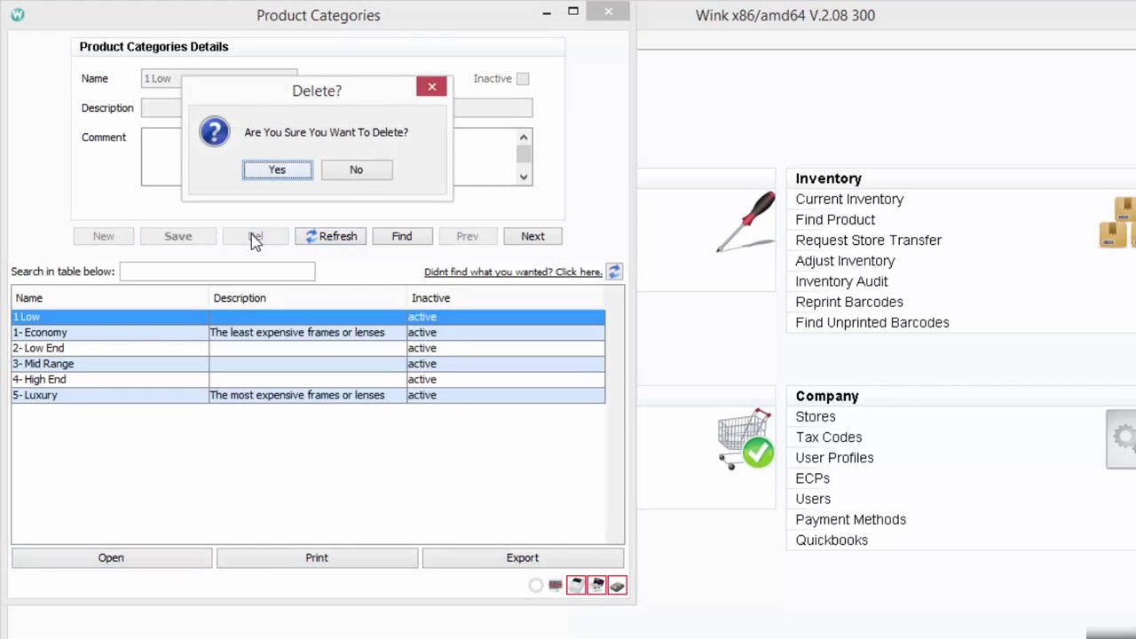
click(280, 175)
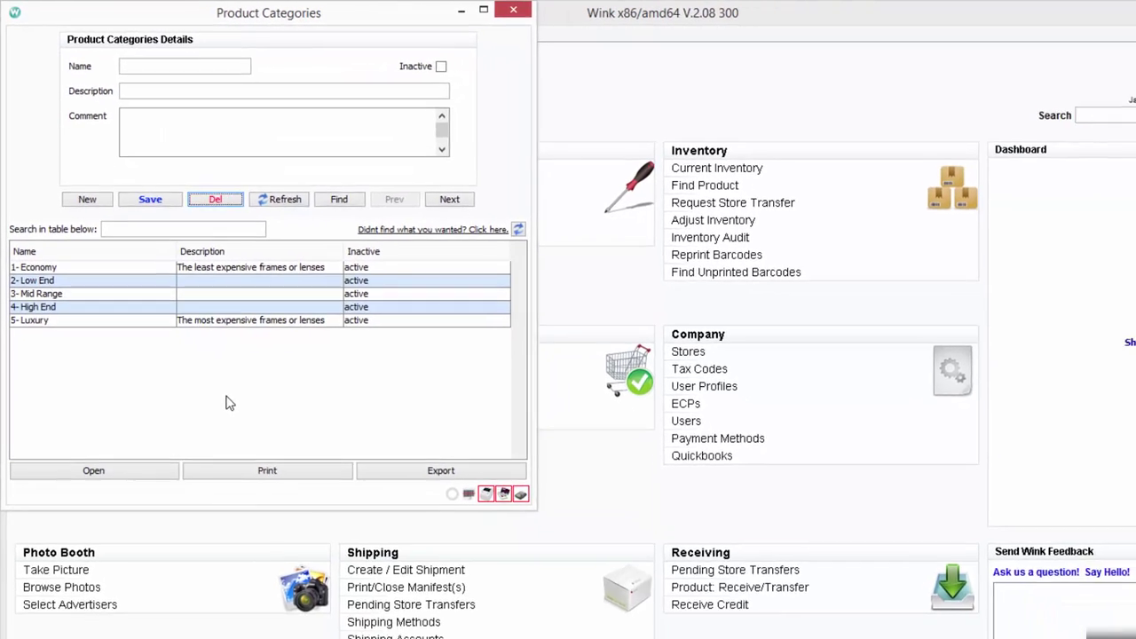